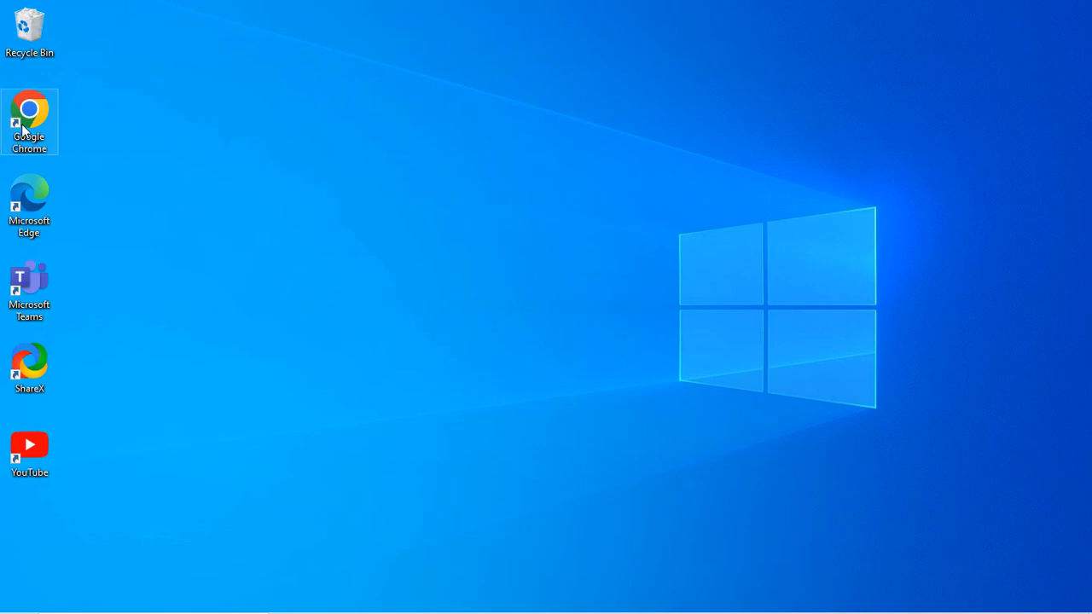
- Launch Google Chrome and search for 'vs code download'
double_click(24, 128)
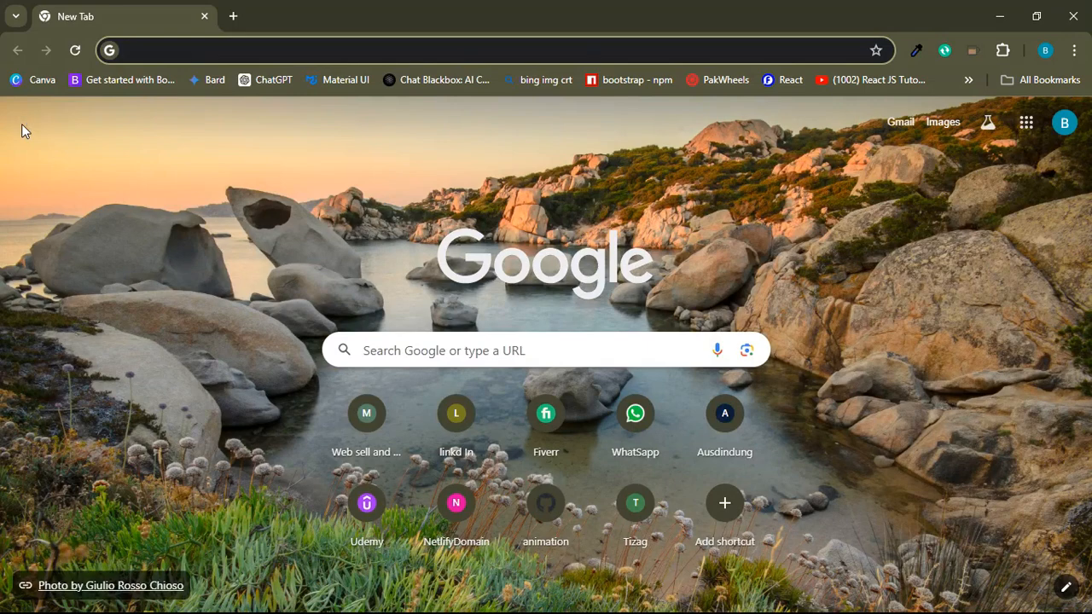
type("vs ")
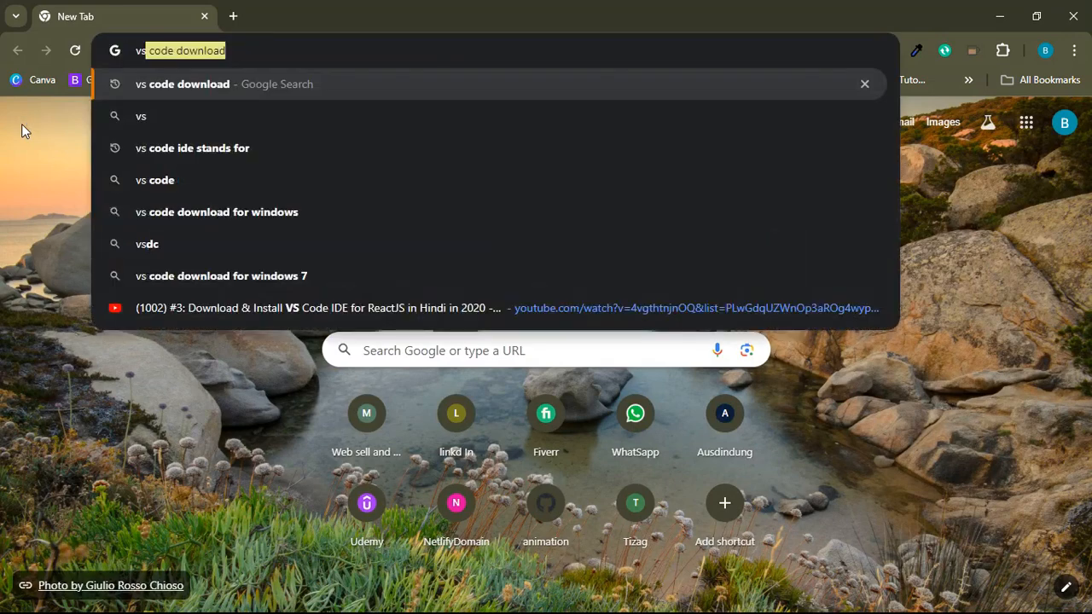
type("c")
key("BackSpace")
type("c")
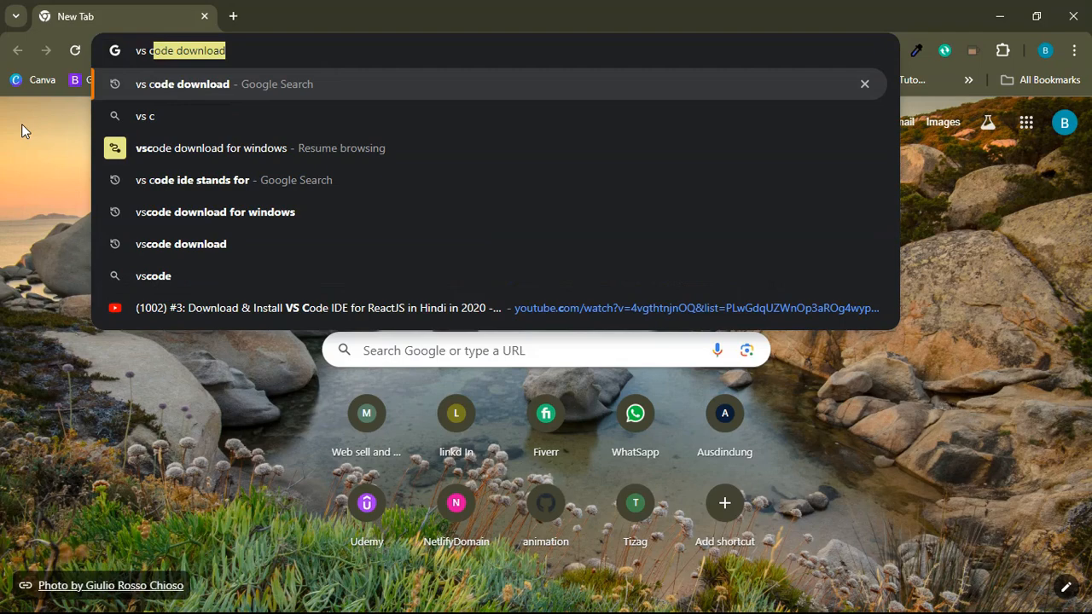
type("ode dowun")
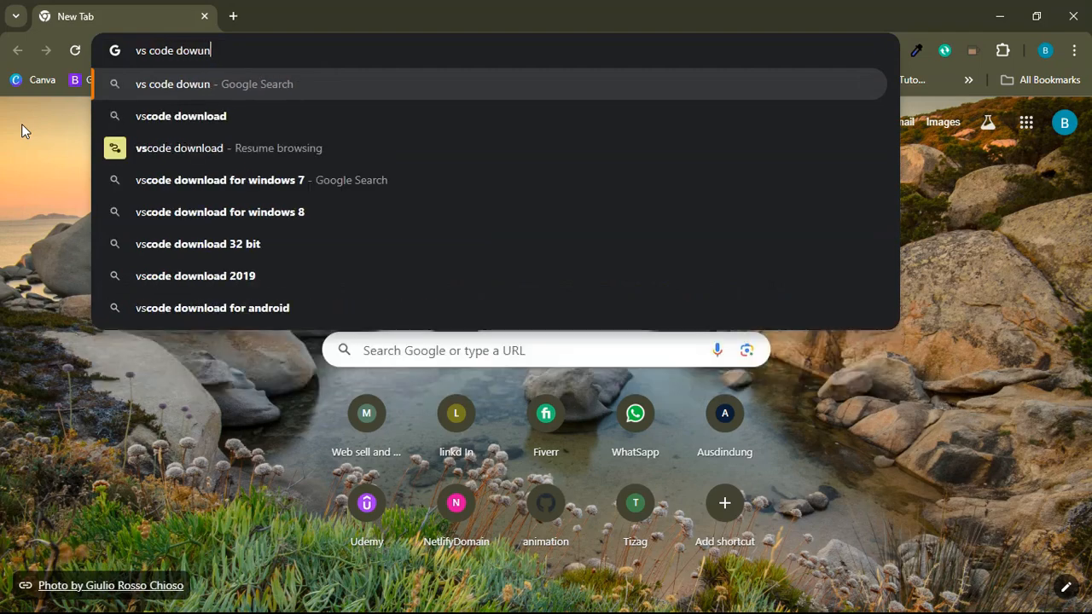
key("BackSpace")
key("BackSpace")
type("nload")
key("Return")
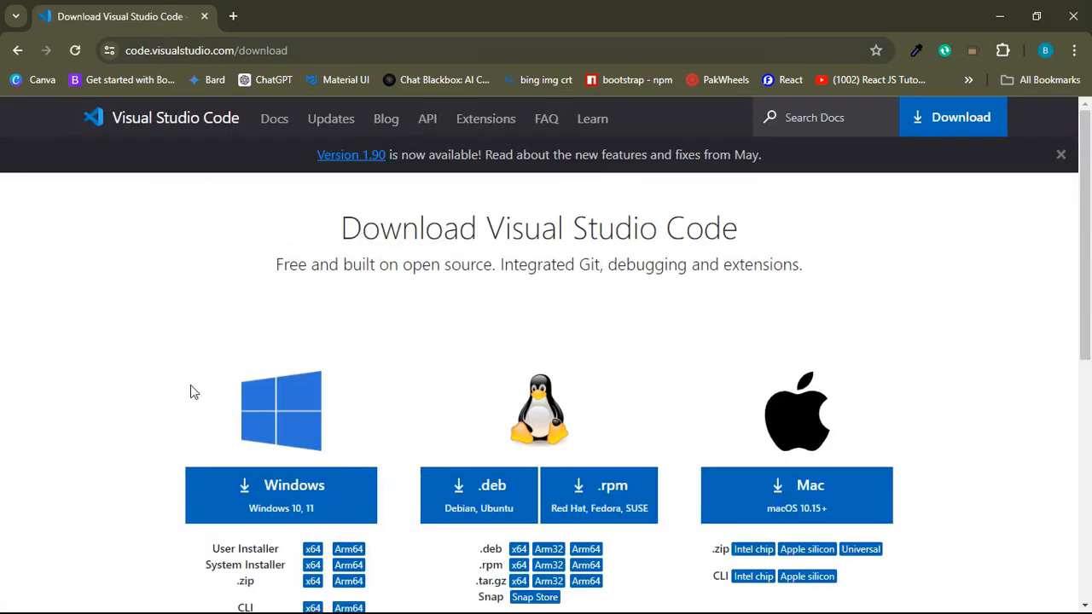
scroll(190, 392, "down", 1)
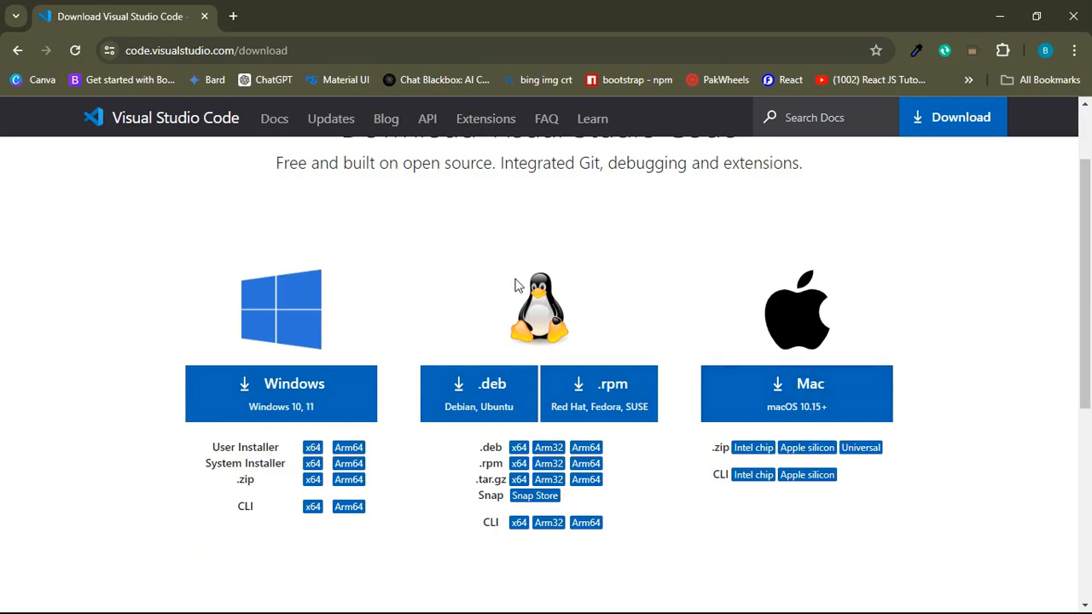
- Start downloading the VS Code Windows installer
left_click(266, 398)
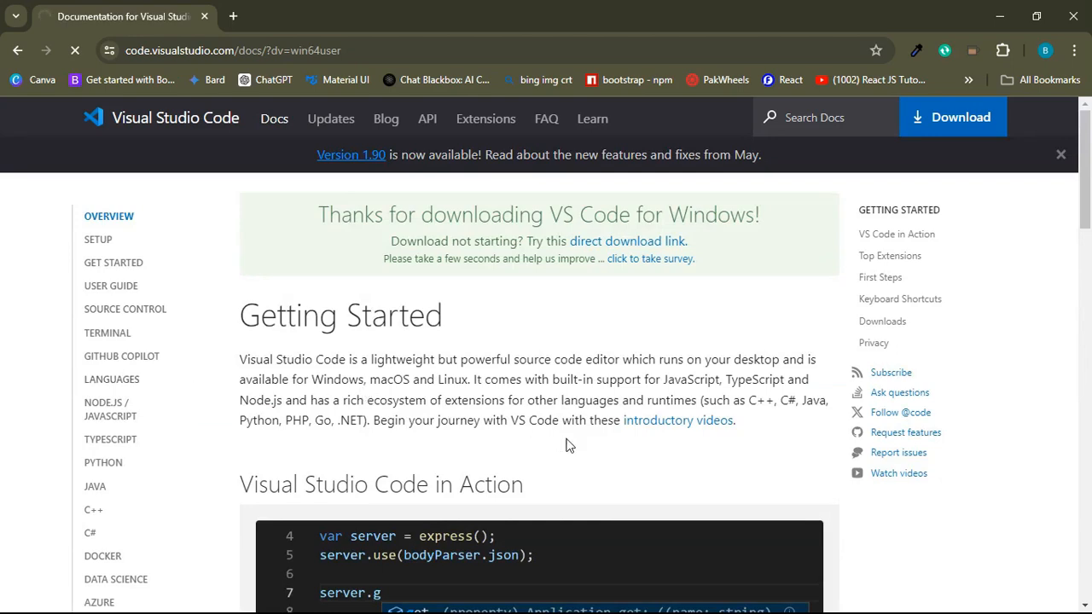
scroll(568, 441, "down", 5)
scroll(419, 477, "down", 8)
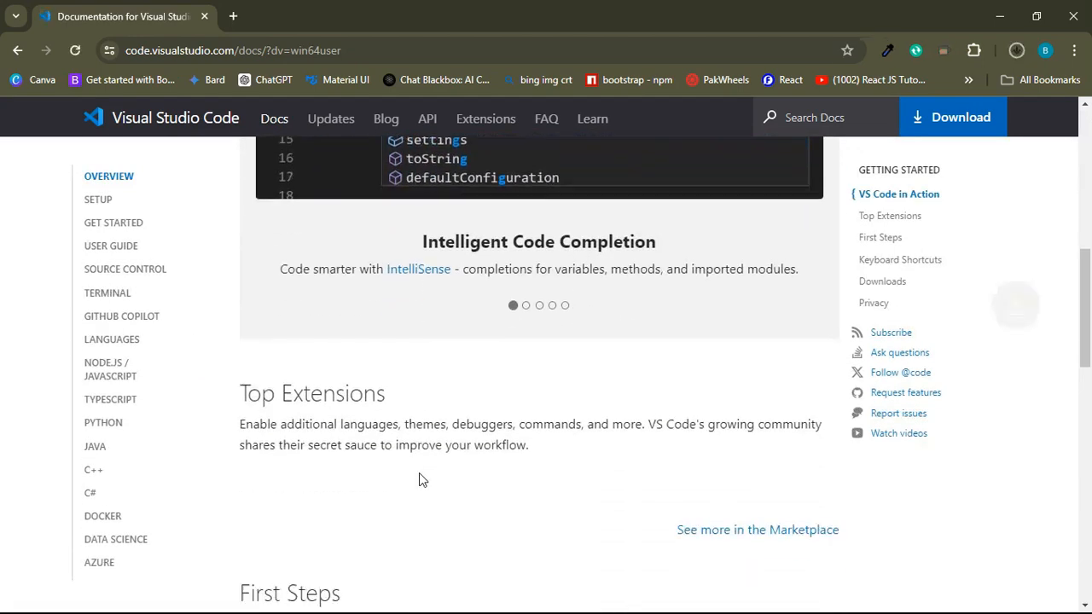
scroll(421, 474, "down", 6)
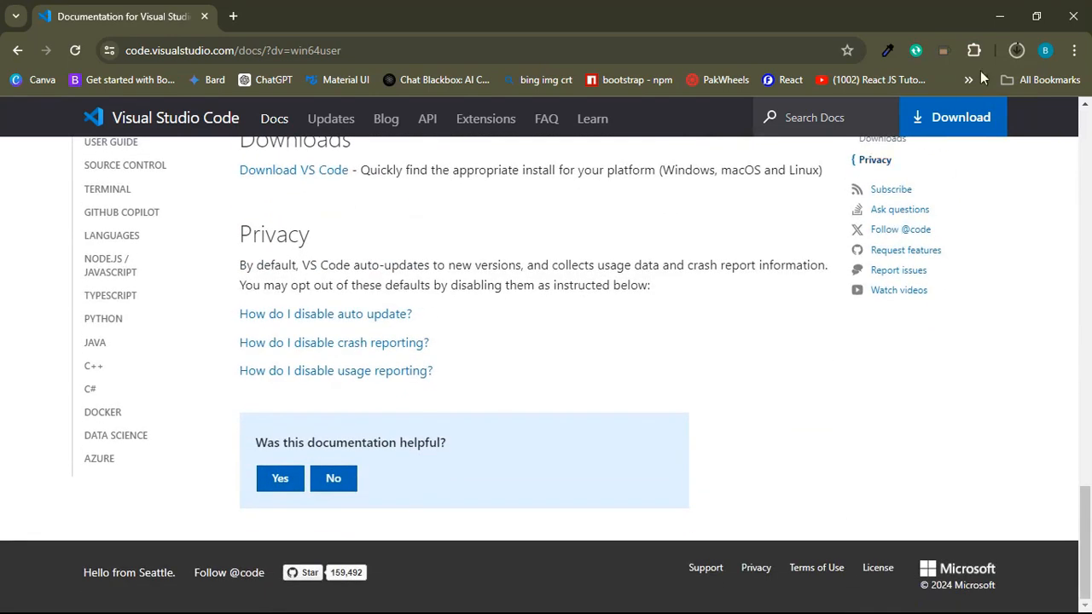
- Pause the VSCodeUserSetup download at 18.9 of 95.9 MB from Chrome's Downloads panel
left_click(1015, 51)
mouse_move(900, 128)
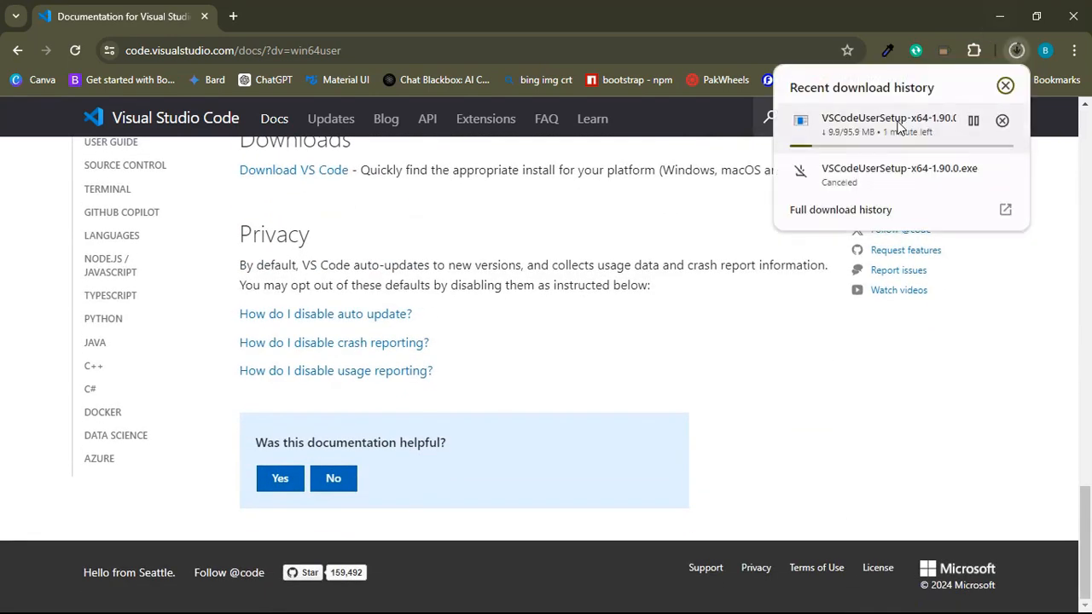
left_click(974, 121)
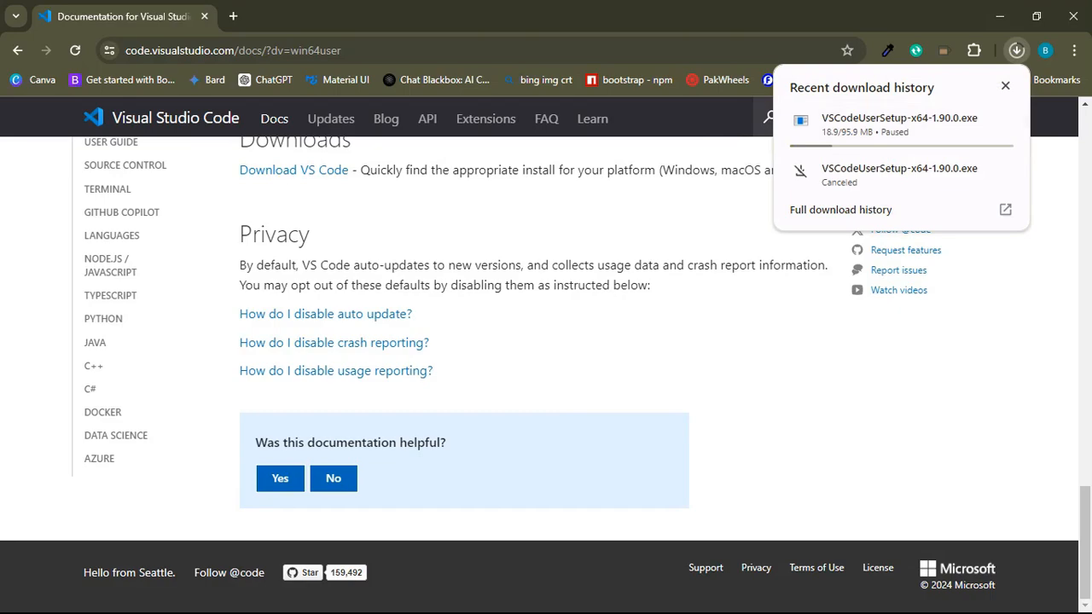
- Minimize Chrome and browse File Explorer's Downloads folder to the VSCodeUserSetup-x64-1.89.1 installer
left_click(998, 17)
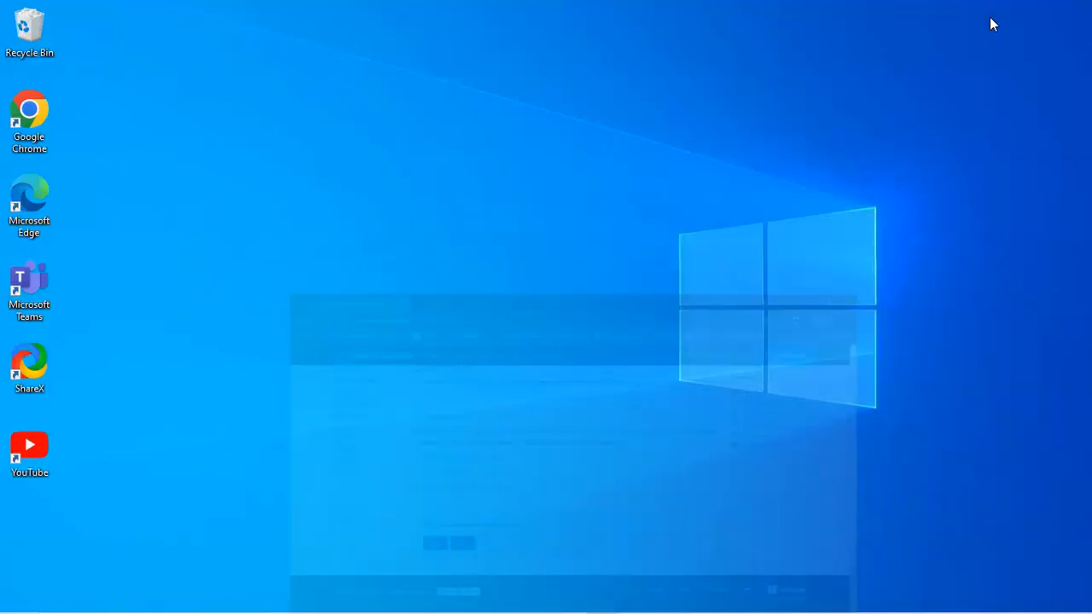
mouse_move(446, 607)
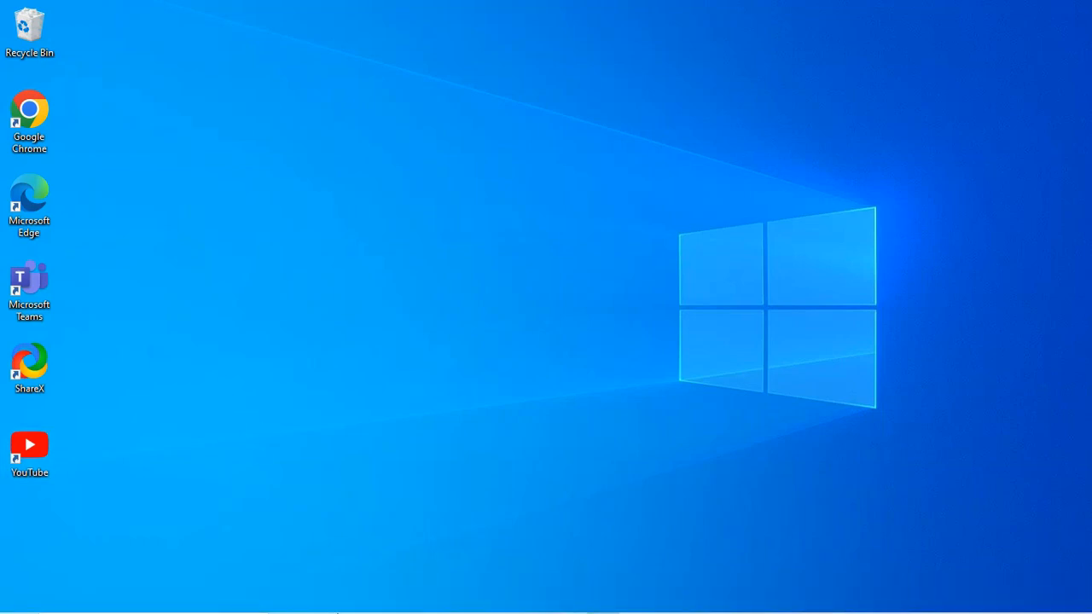
left_click(367, 600)
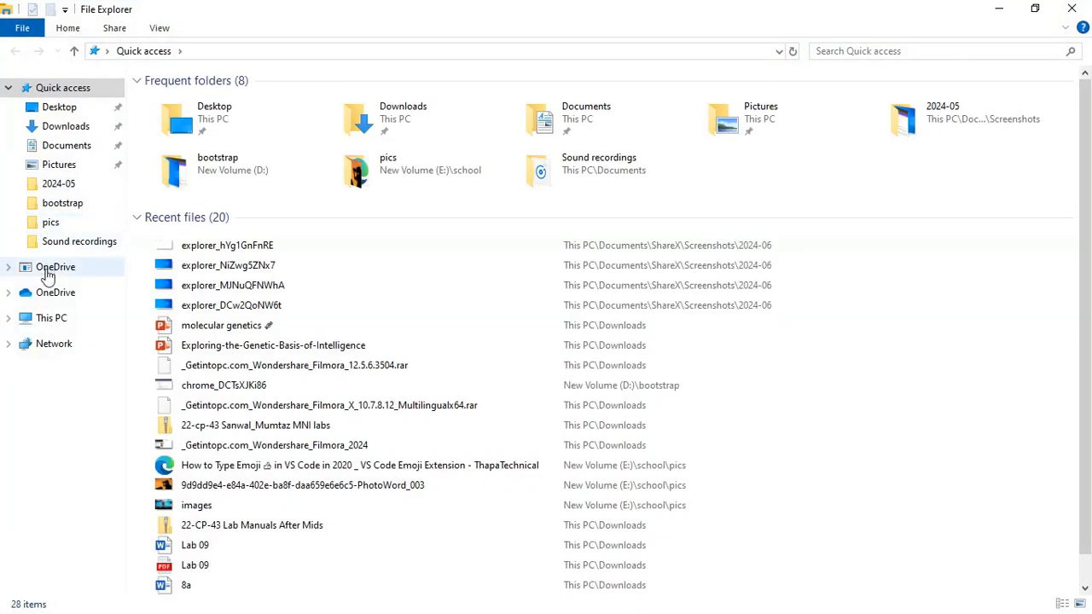
left_click(76, 128)
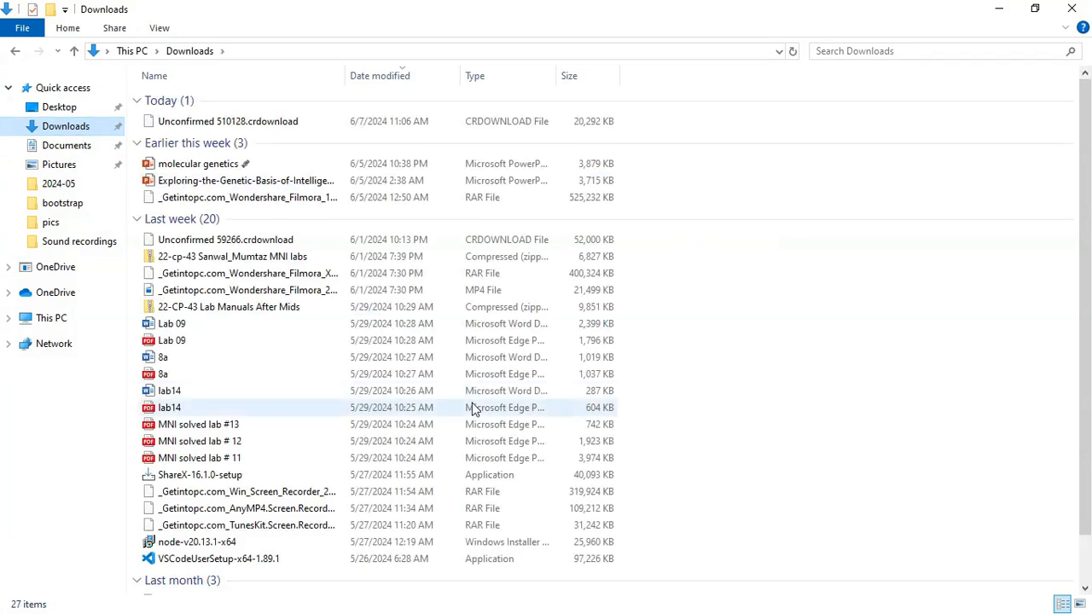
scroll(470, 336, "down", 1)
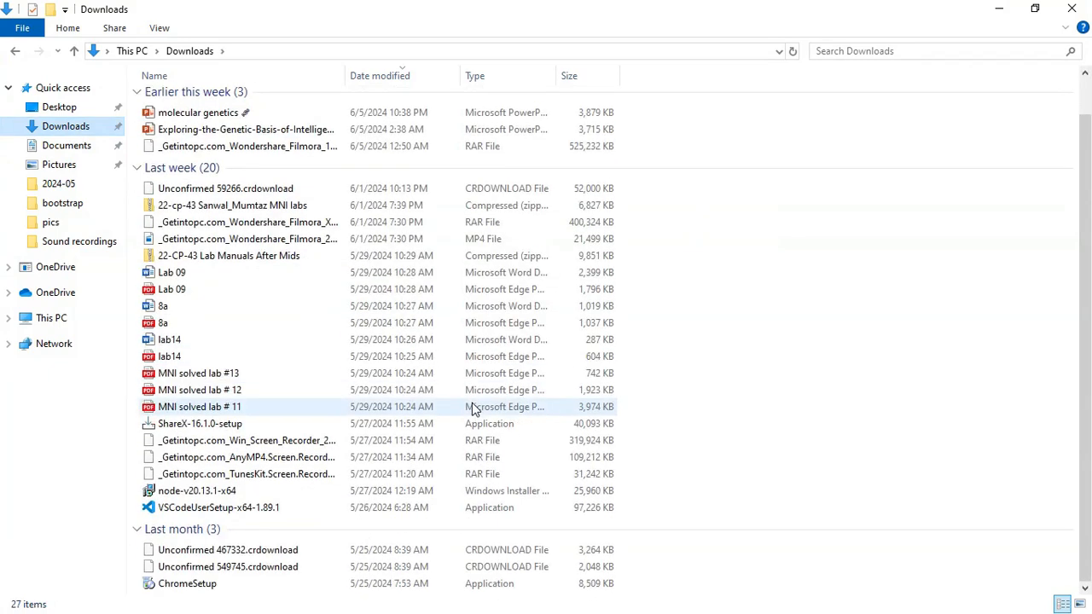
- Run the VSCodeUserSetup-x64-1.89.1 installer, accept the licence, keep the default folders, and install
double_click(443, 507)
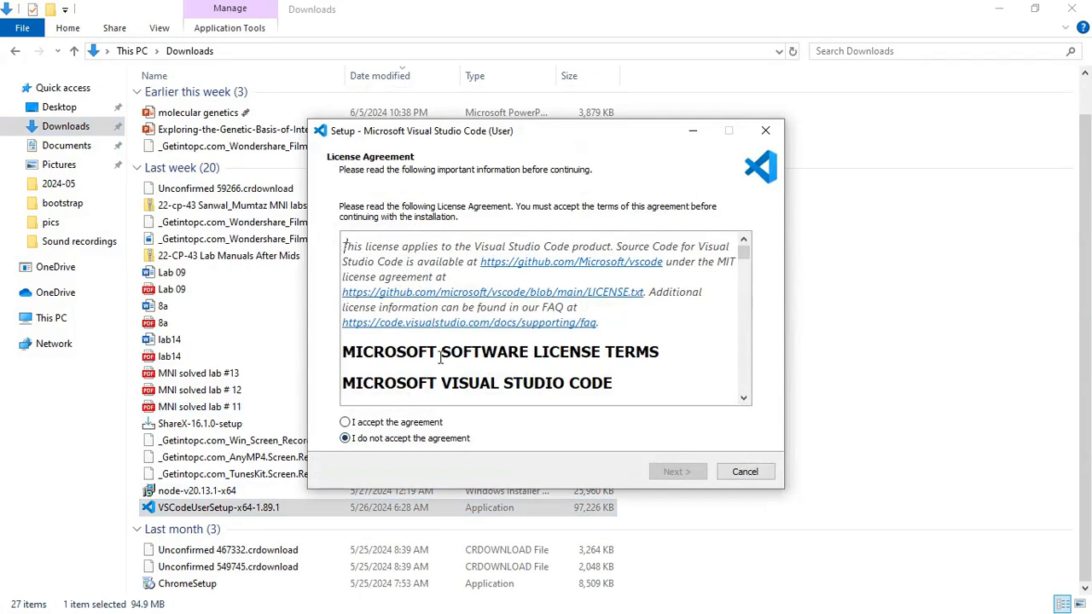
left_click(346, 422)
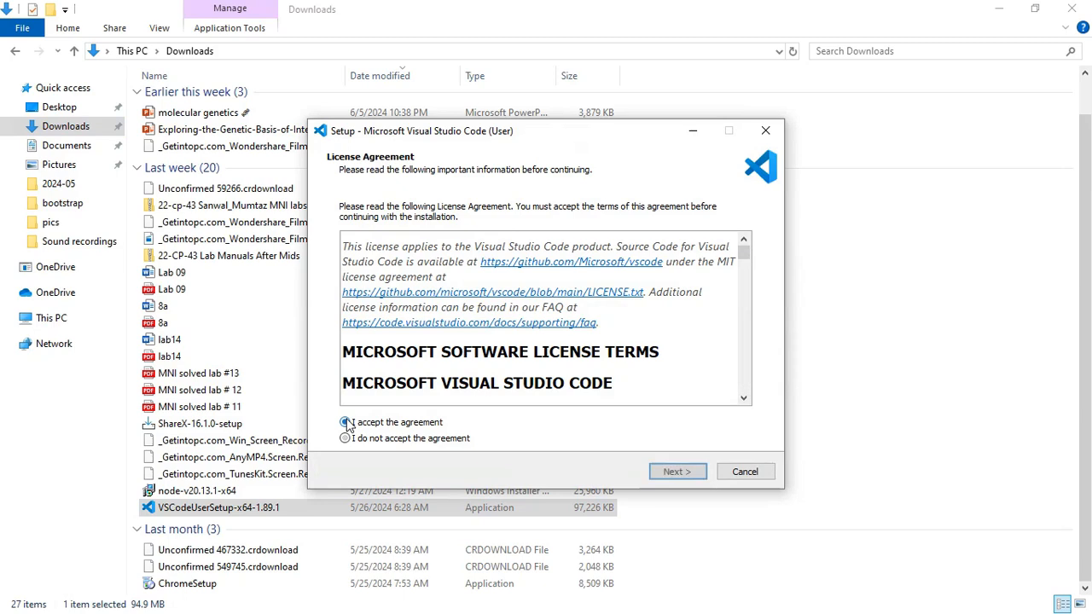
left_click(656, 472)
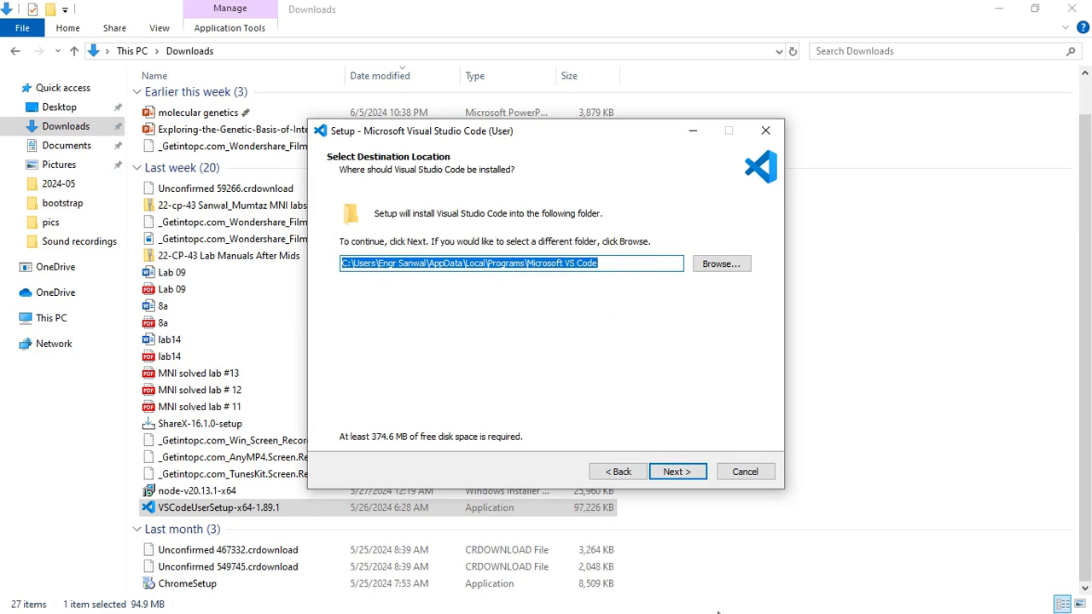
left_click(669, 472)
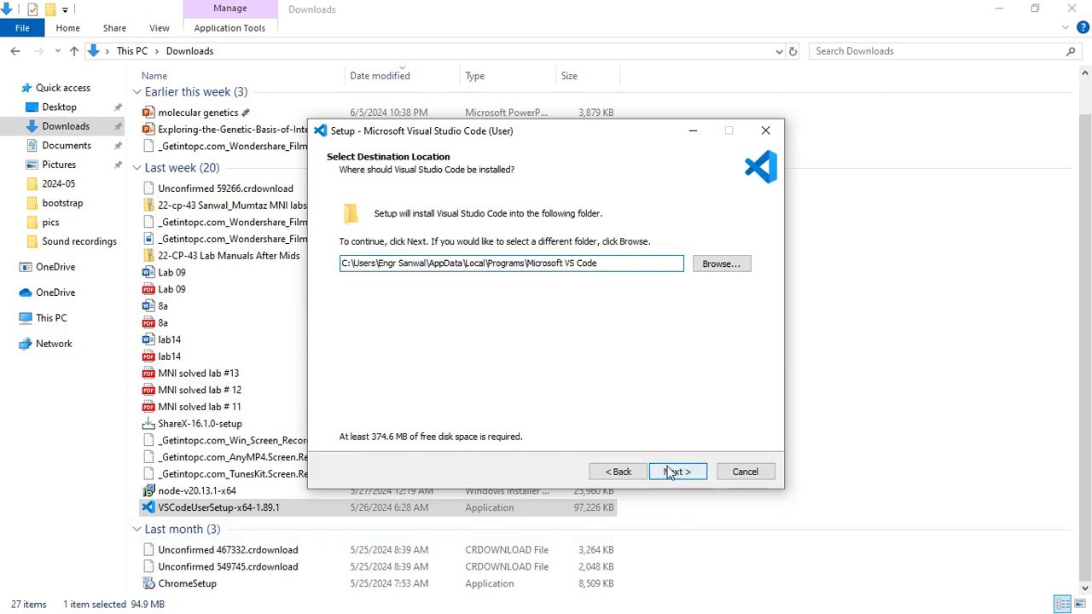
left_click(669, 472)
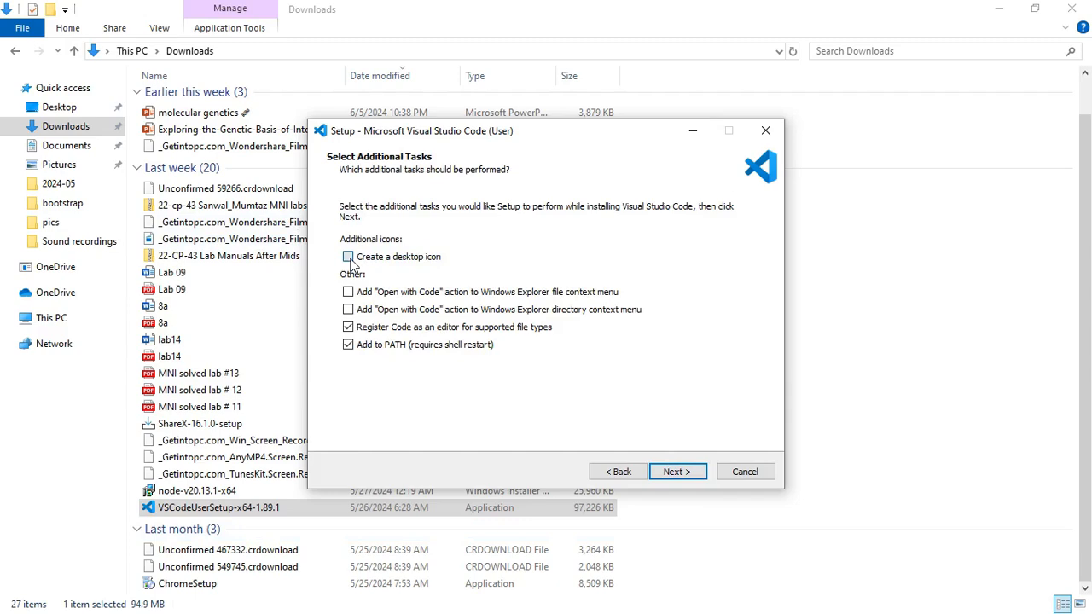
left_click(685, 479)
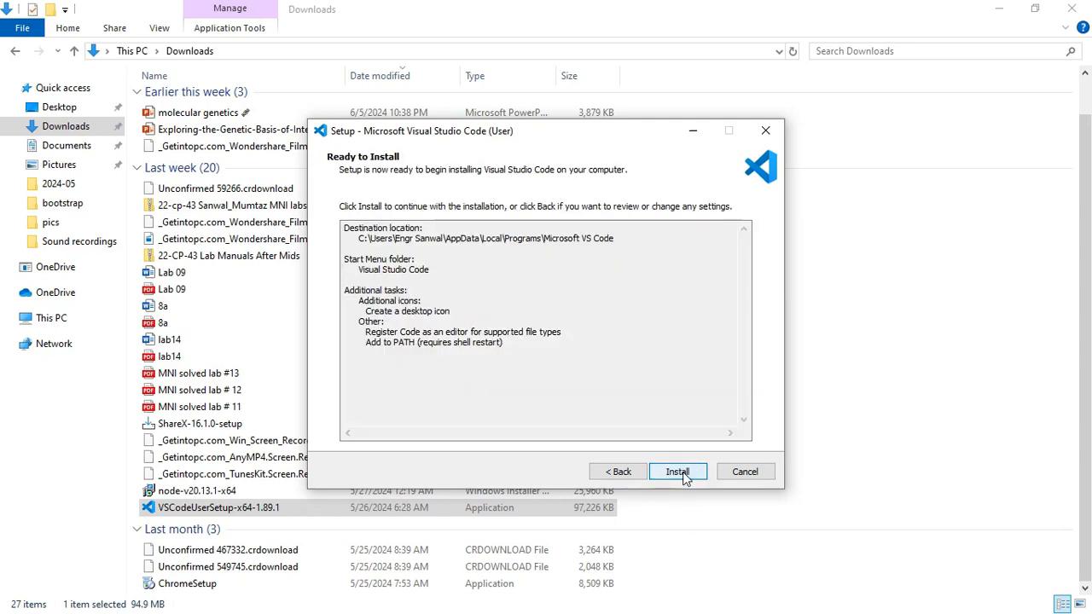
left_click(685, 478)
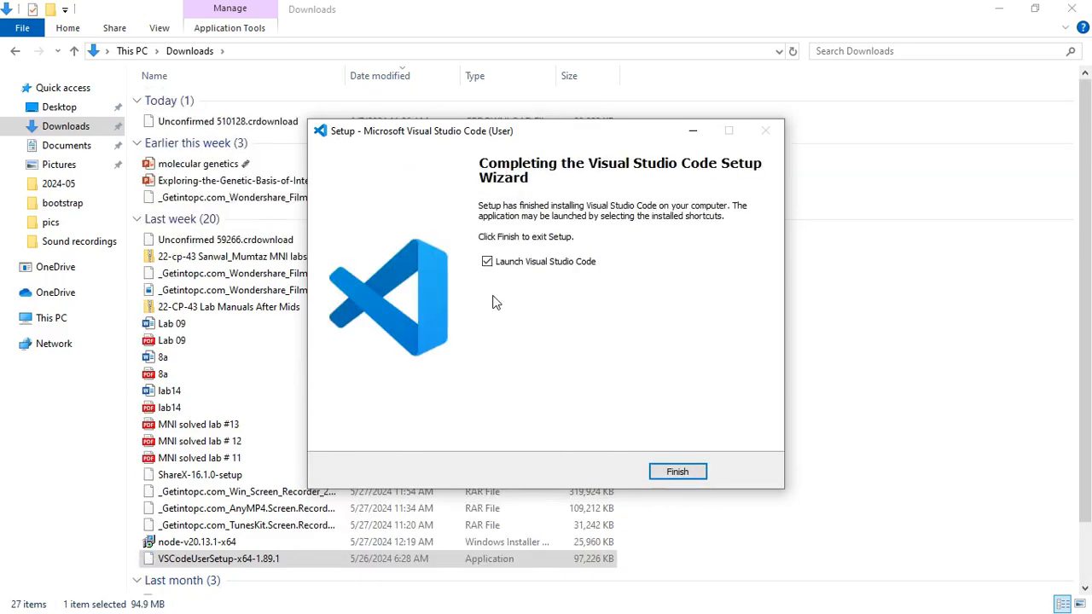
left_click(689, 472)
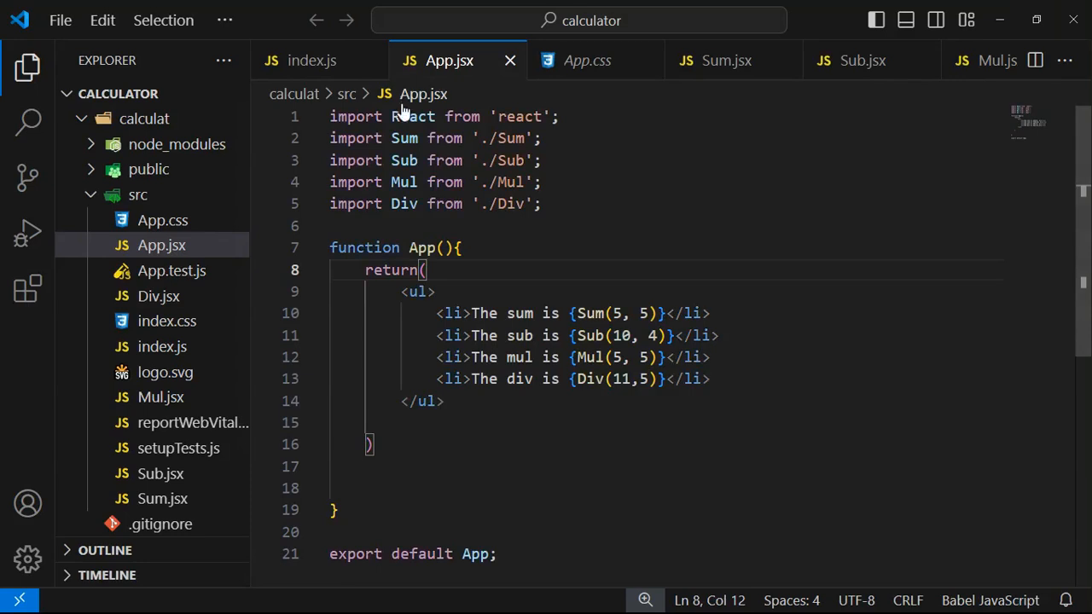
- Close all seven calculator files, index.js through Div.jsx, and quit VS Code
left_click(371, 61)
left_click(371, 61)
left_click(372, 60)
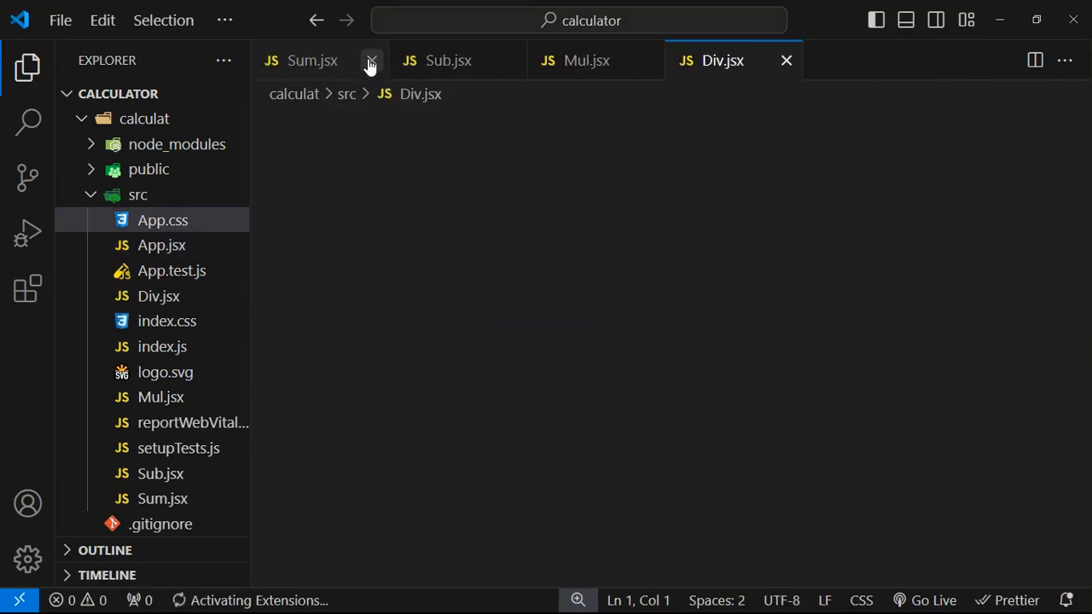
left_click(371, 60)
left_click(371, 60)
left_click(371, 61)
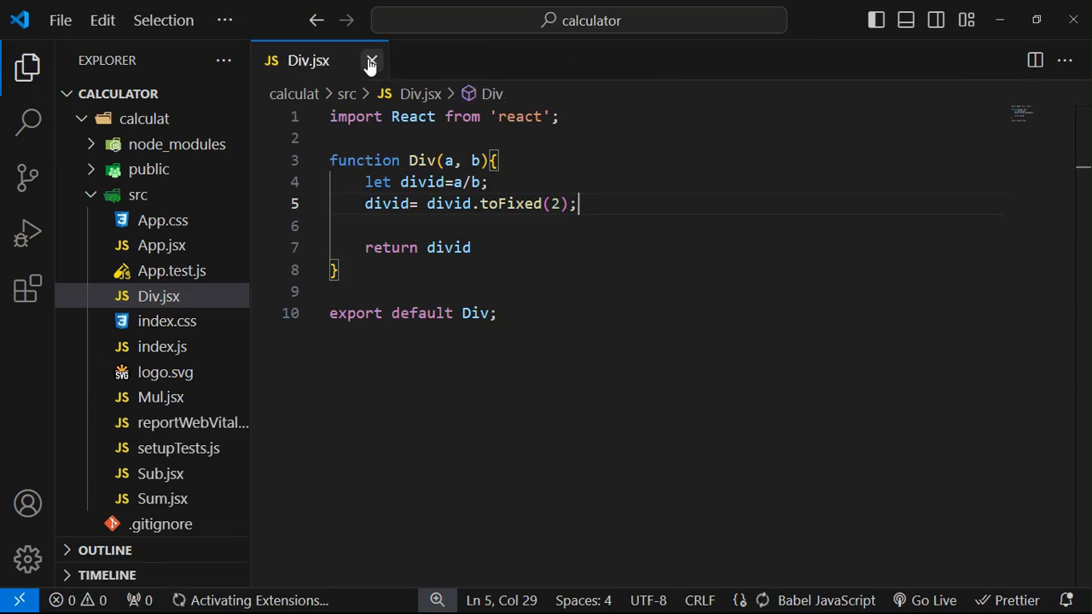
left_click(371, 61)
left_click(1073, 19)
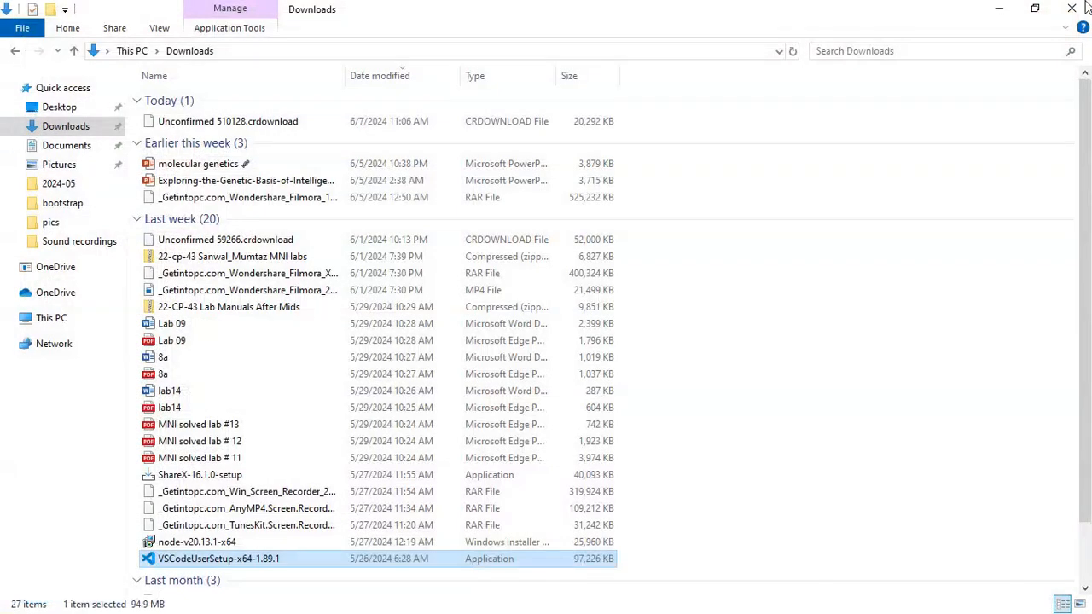
- Minimize File Explorer, refresh the desktop and relaunch VS Code from its desktop shortcut
left_click(999, 9)
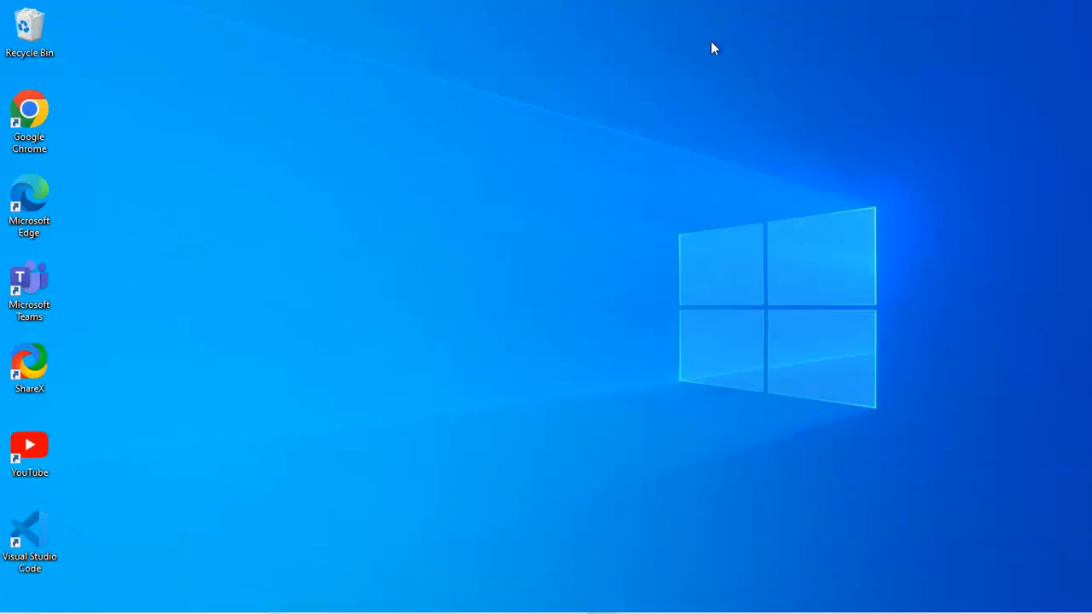
right_click(590, 87)
left_click(611, 137)
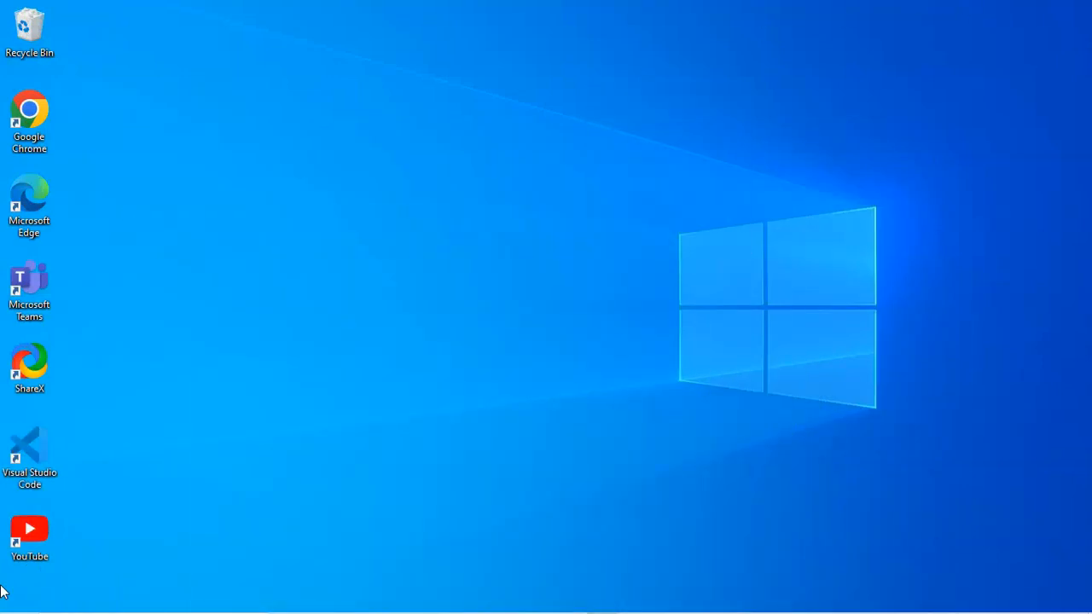
double_click(29, 459)
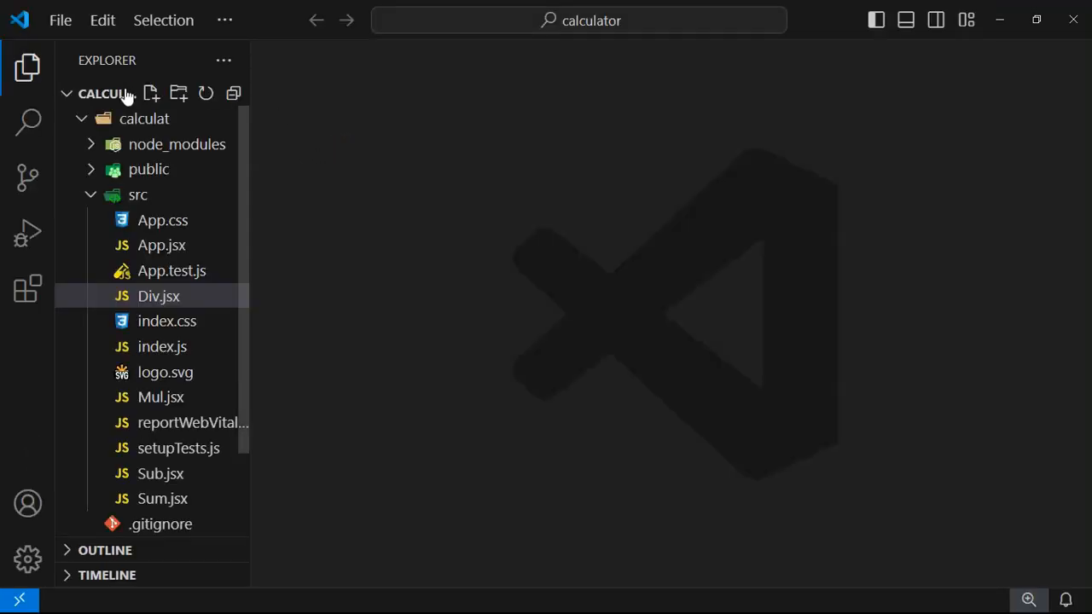
- Leave the calculat folder collapsed in the Explorer and bring up the File menu
left_click(79, 119)
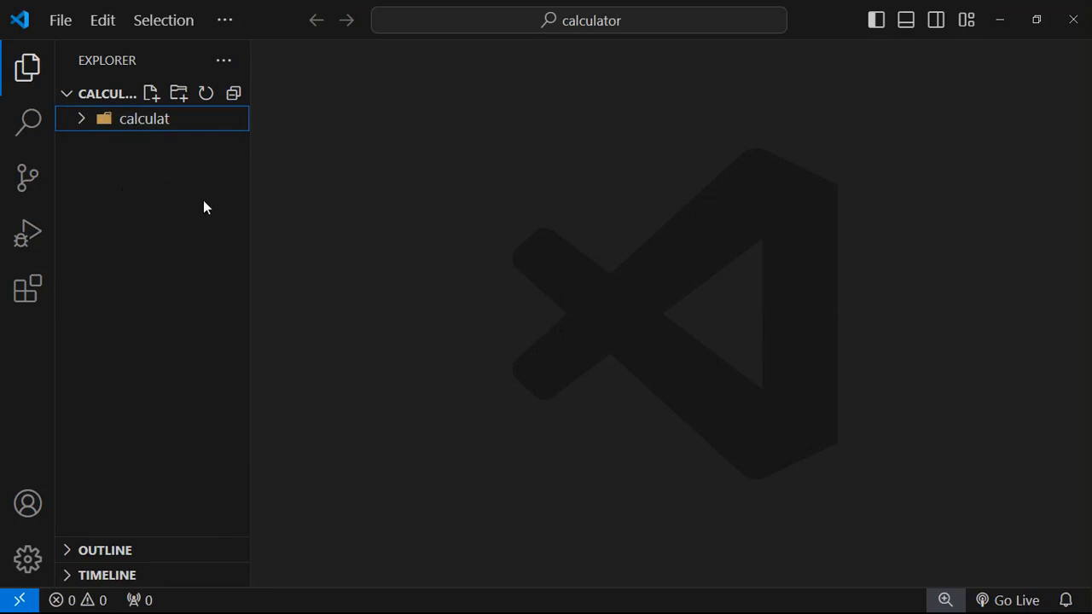
left_click(77, 126)
left_click(76, 126)
left_click(66, 24)
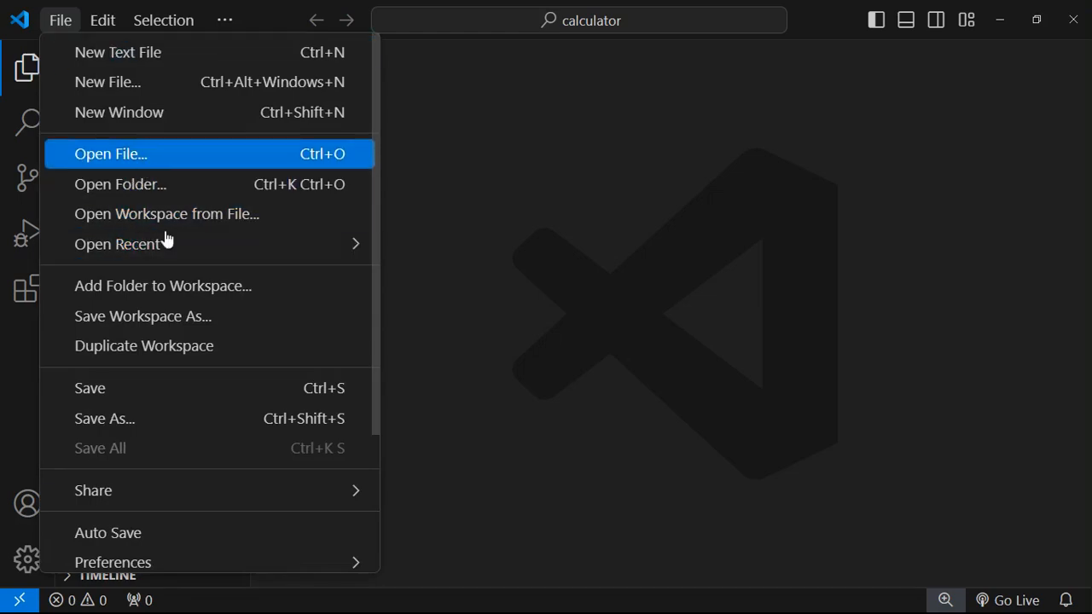
- Create a new folder named Vd on drive E: and open it as the workspace
left_click(188, 195)
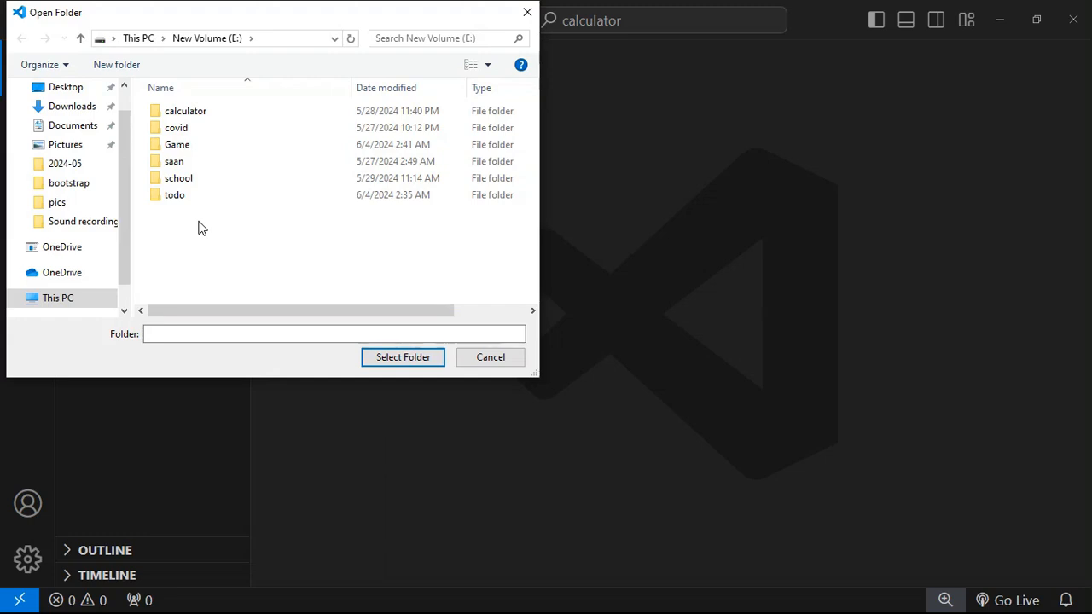
key("ctrl+shift+n")
key("BackSpace")
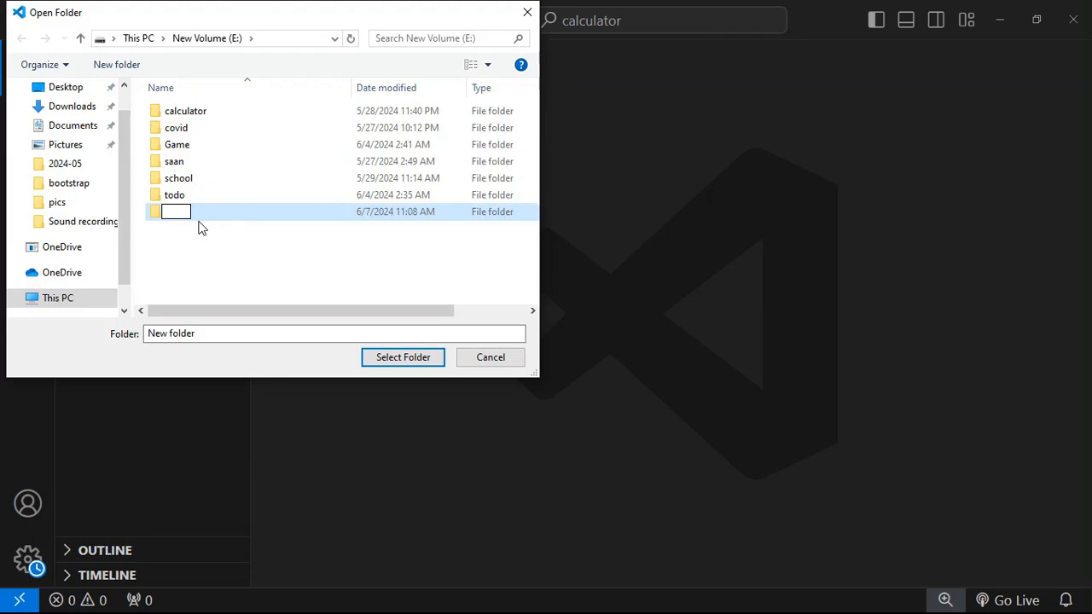
key("ctrl+z")
key("BackSpace")
type("VO")
key("BackSpace")
key("Return")
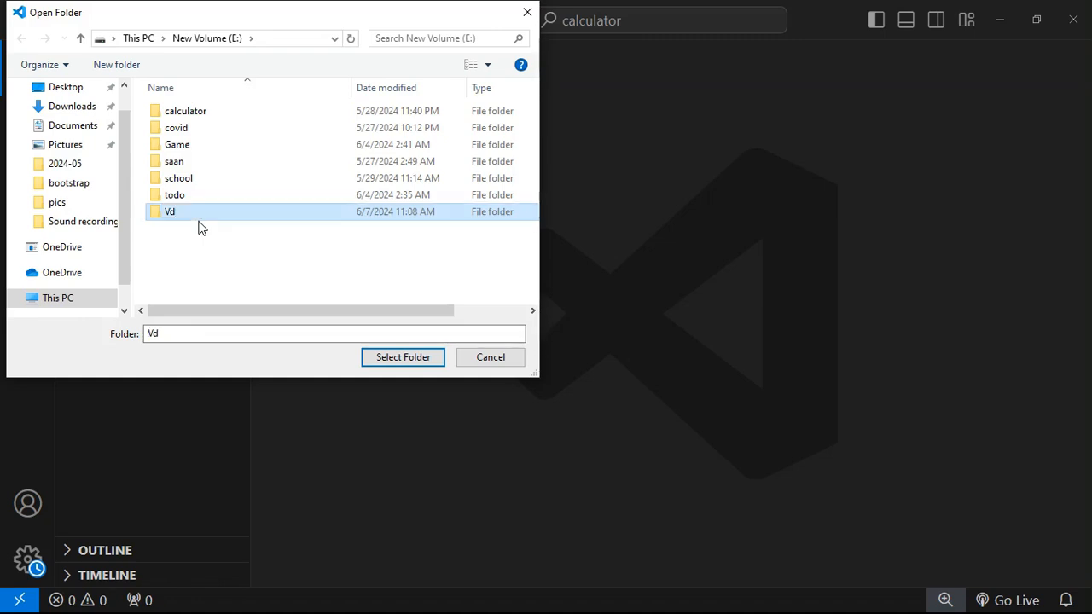
left_click(402, 359)
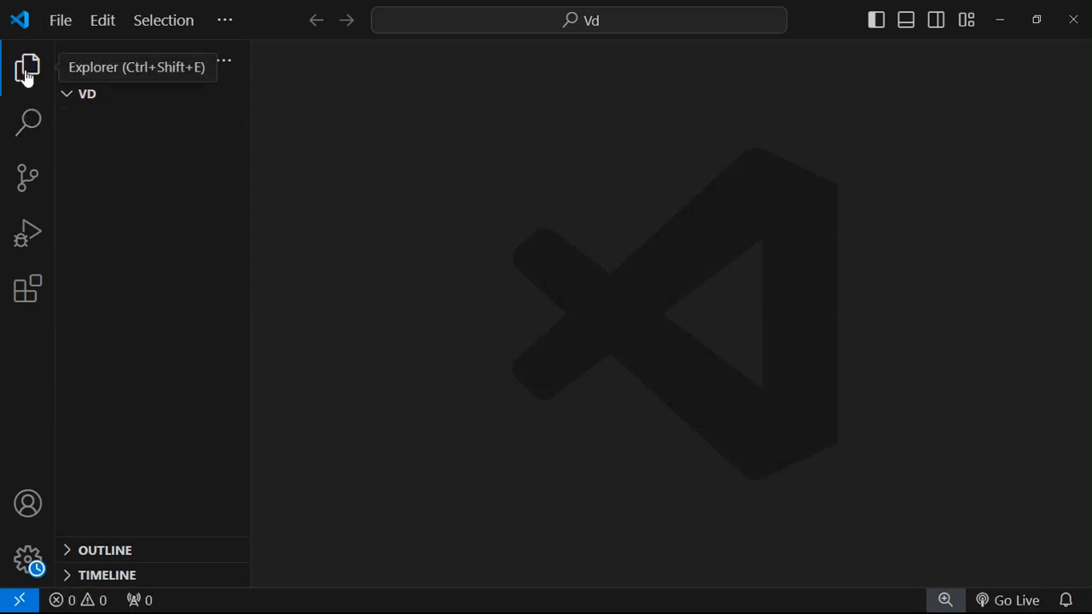
- Toggle the Explorer side panel, ending with the empty VD folder shown
left_click(27, 77)
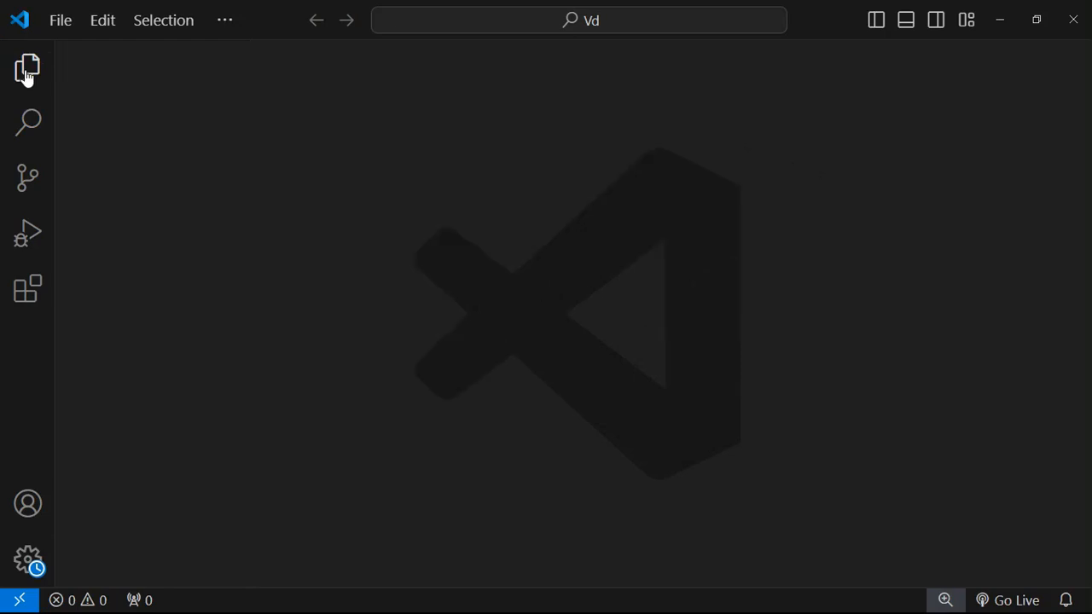
left_click(27, 76)
left_click(27, 77)
left_click(27, 76)
left_click(27, 77)
left_click(24, 72)
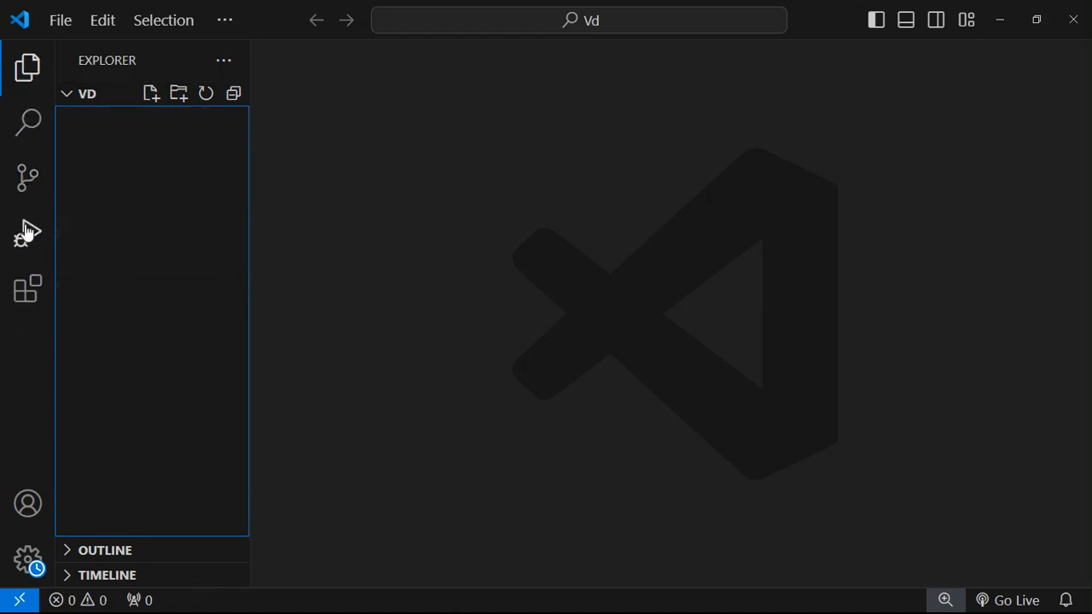
- Browse the Search, Source Control and Run and Debug panels, finishing on Extensions
left_click(29, 122)
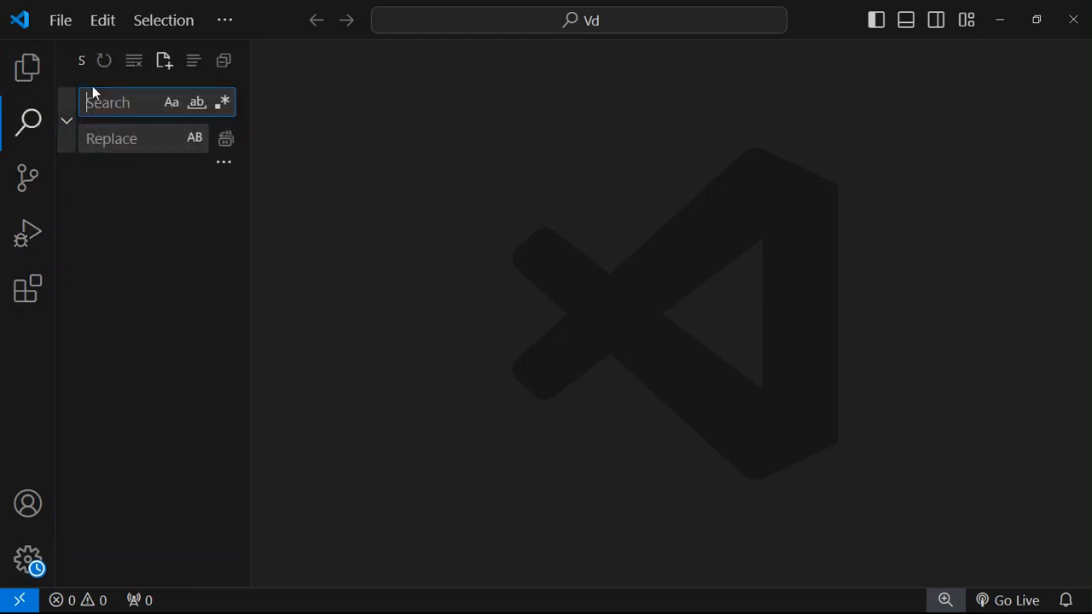
left_click(26, 182)
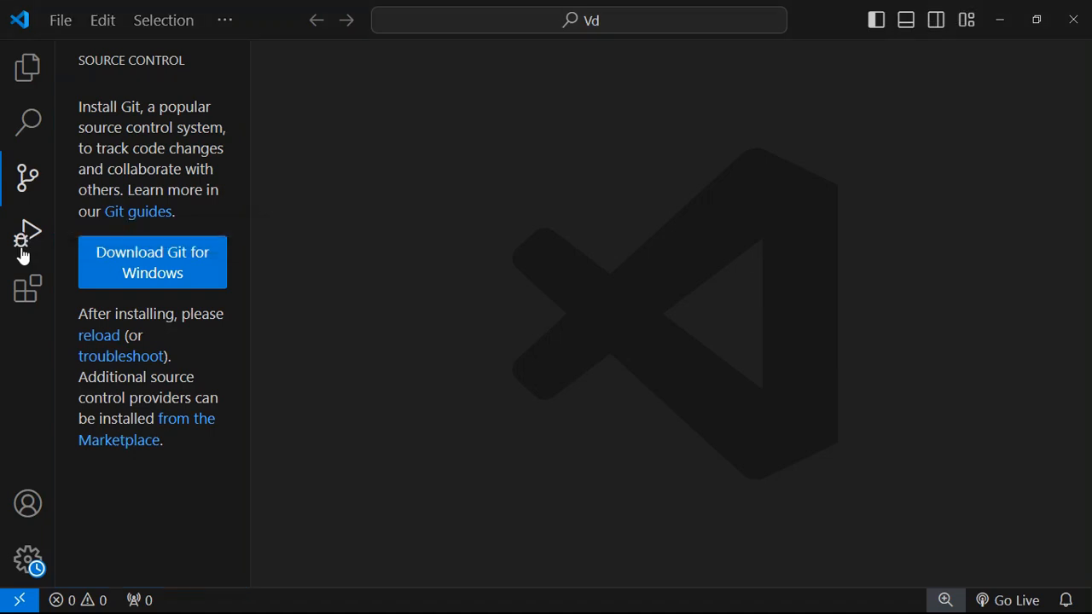
left_click(22, 250)
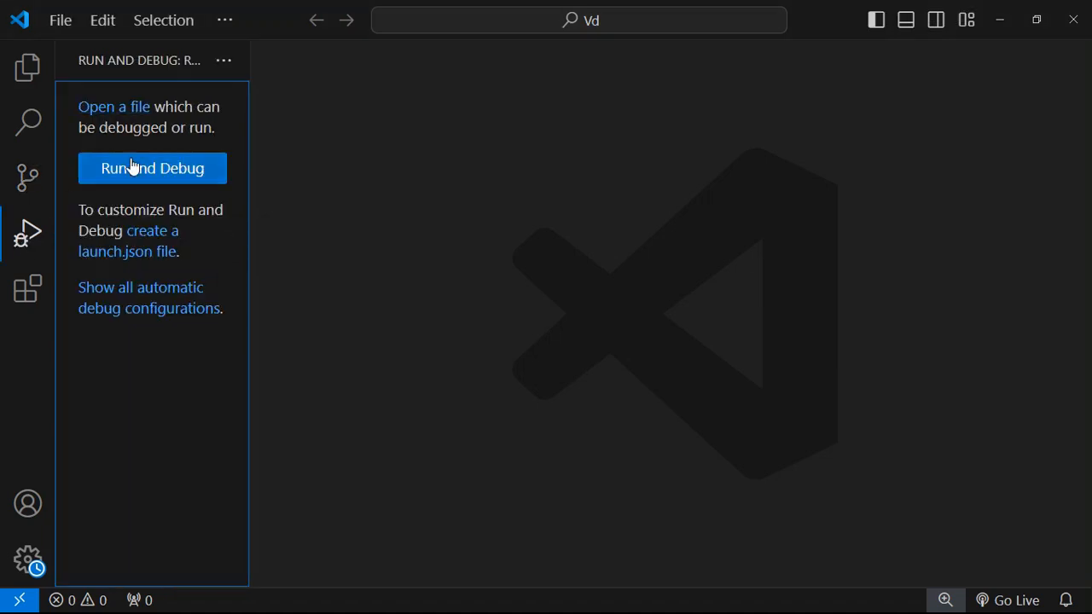
left_click(26, 290)
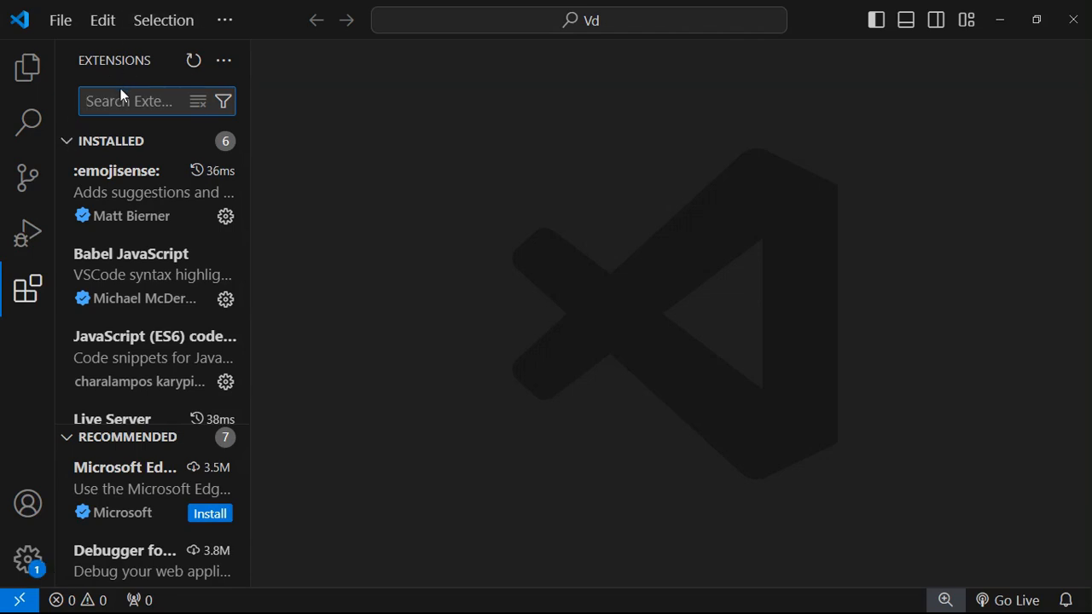
- Collapse the installed group, search extensions for 'babel' and open Babel JavaScript's details
left_click(68, 144)
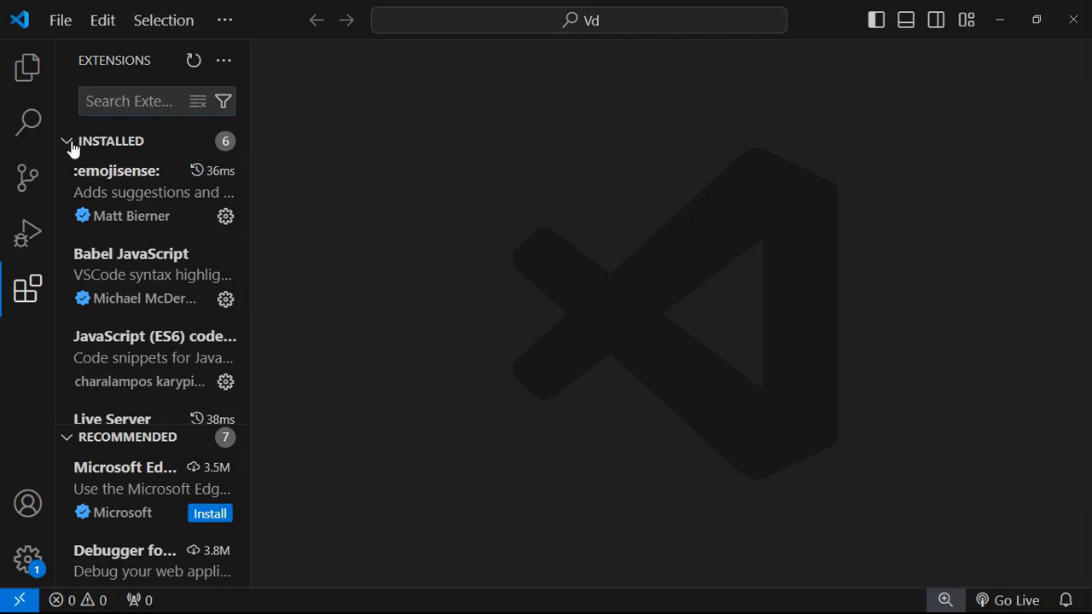
left_click(101, 110)
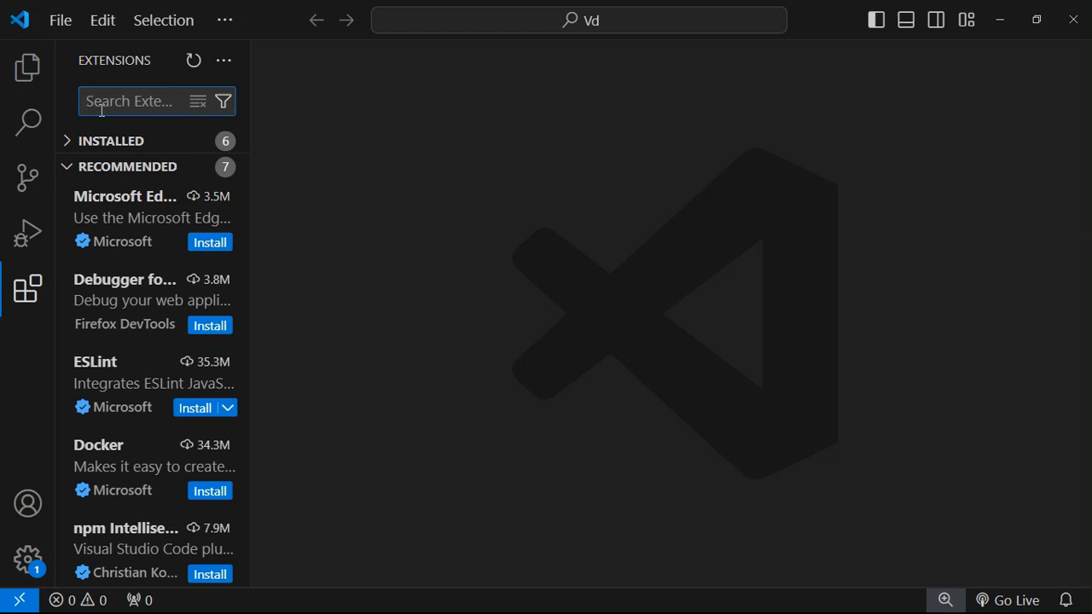
type("bab")
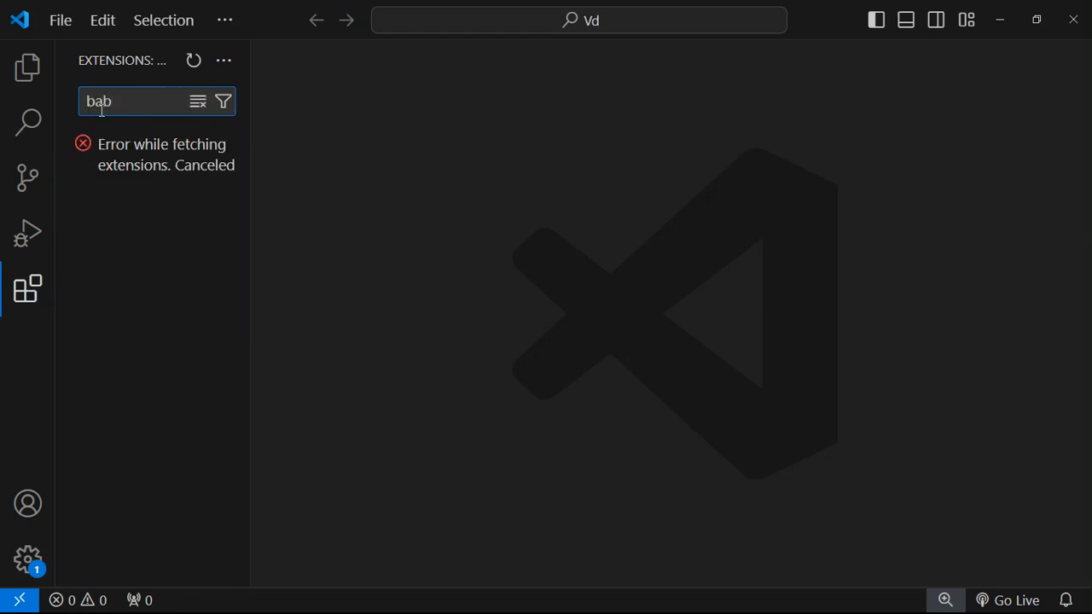
type("el")
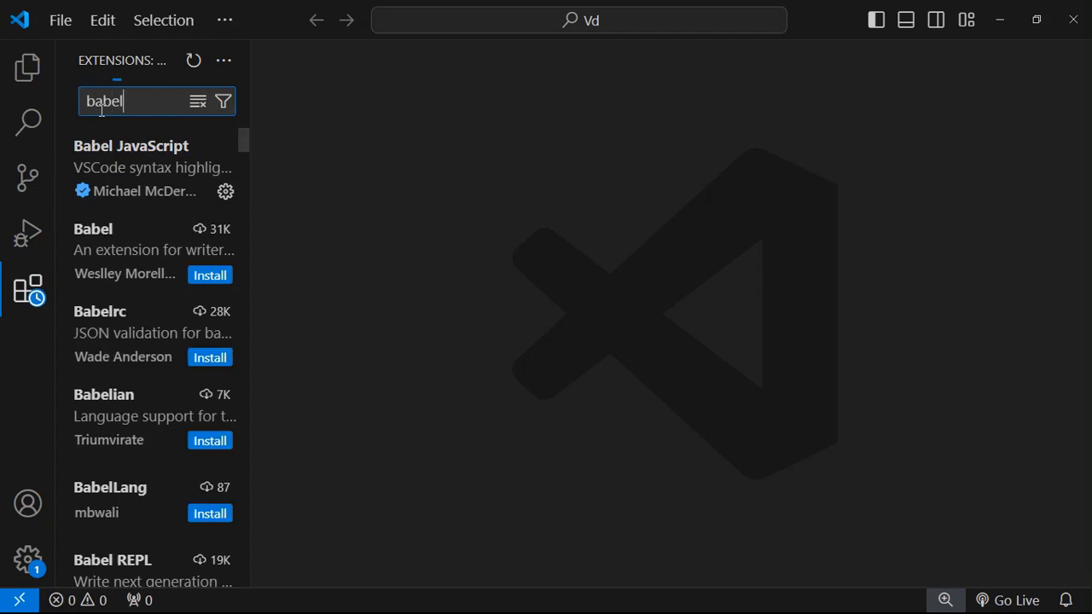
left_click(123, 159)
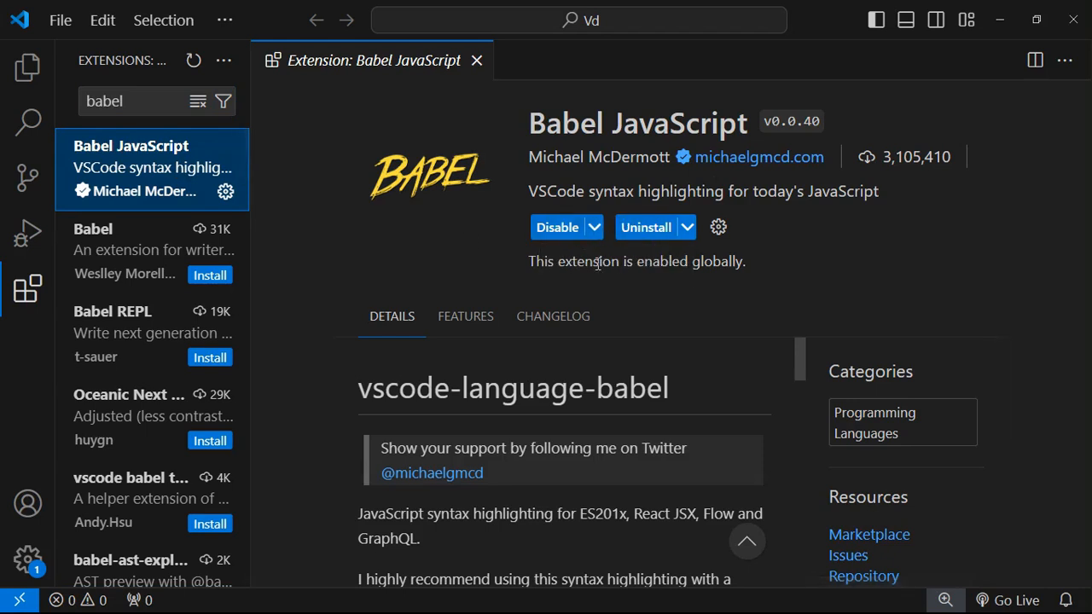
- Read through the Babel JavaScript v0.0.40 details page, then clear the 'babel' search term
scroll(521, 338, "down", 5)
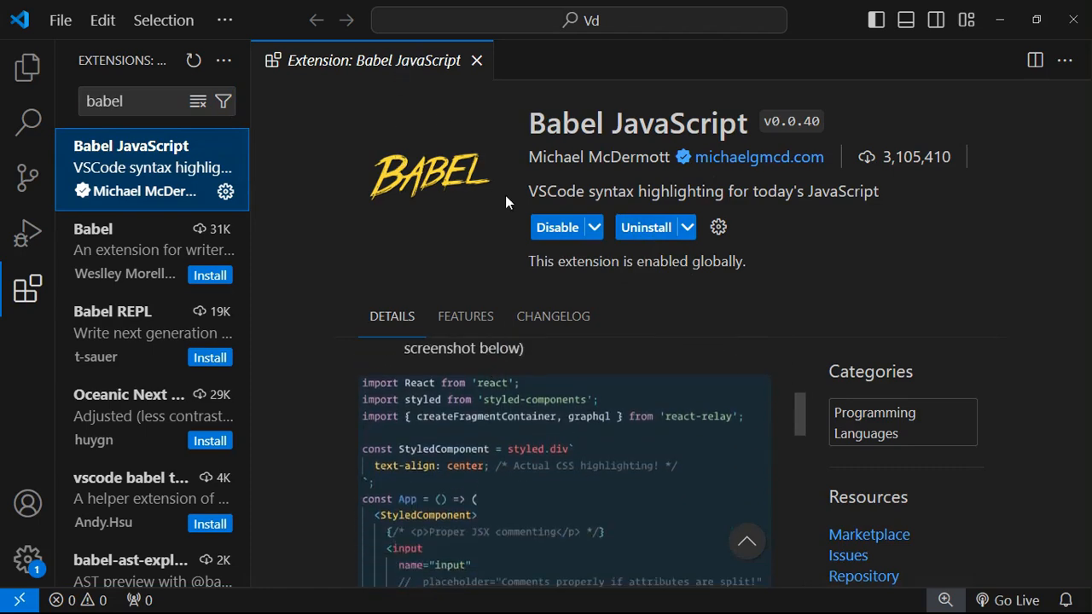
left_click(369, 396)
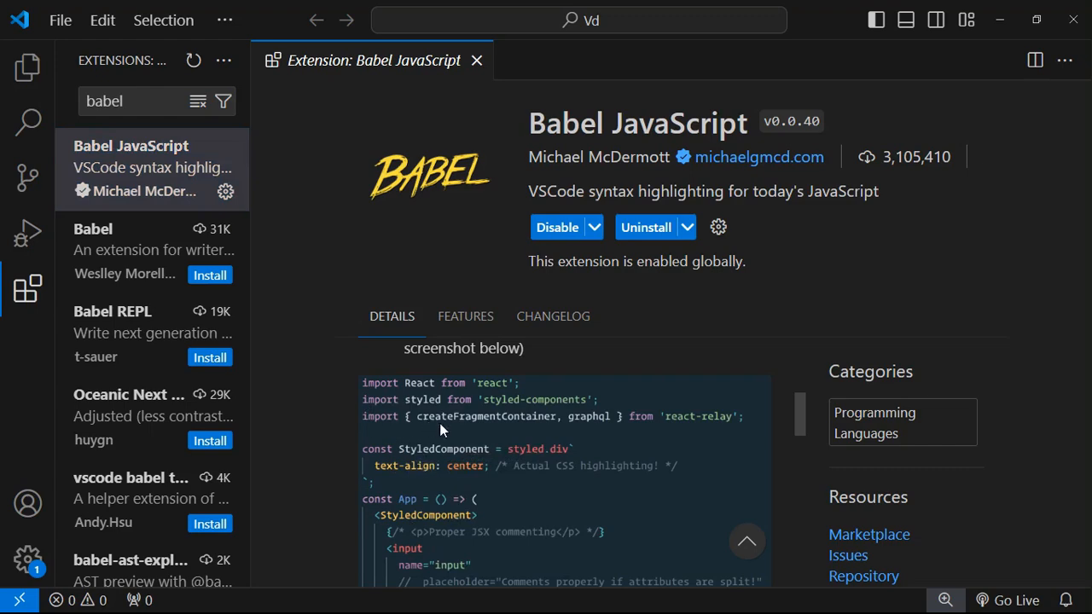
scroll(462, 518, "down", 4)
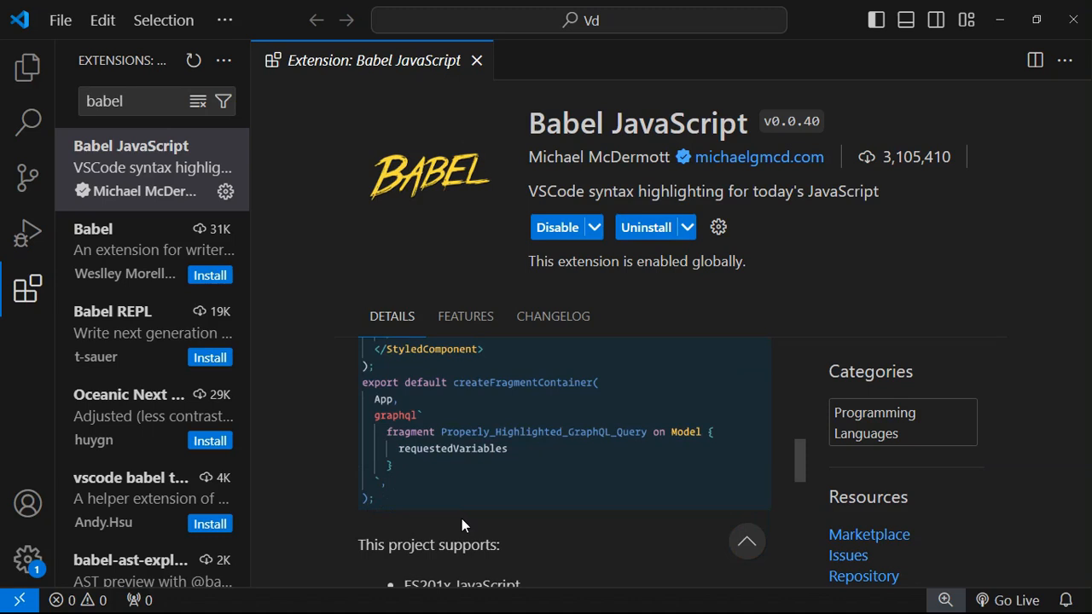
scroll(461, 518, "up", 3)
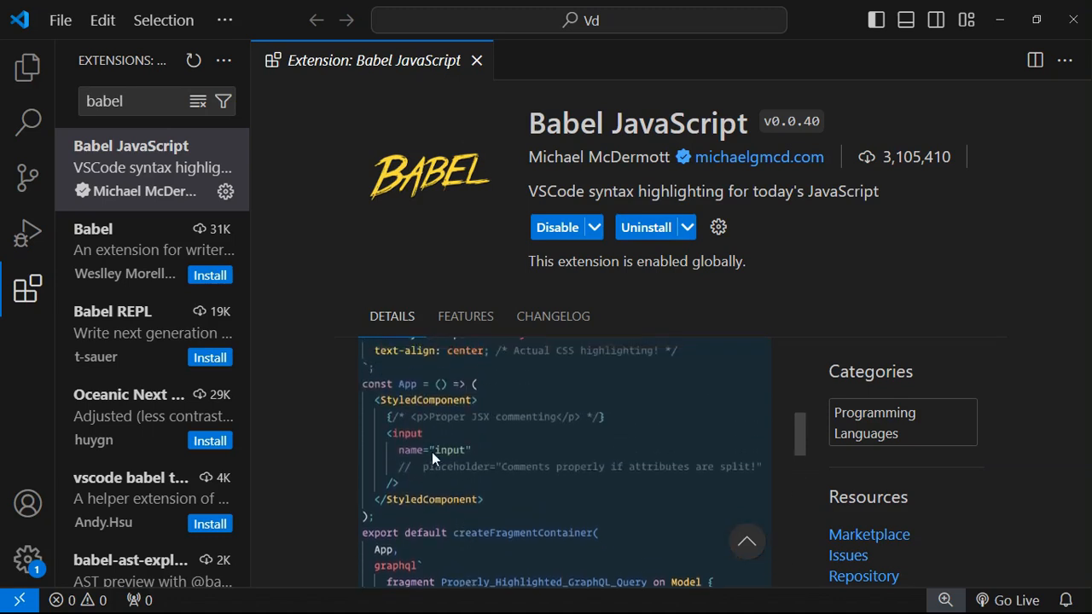
scroll(432, 452, "up", 1)
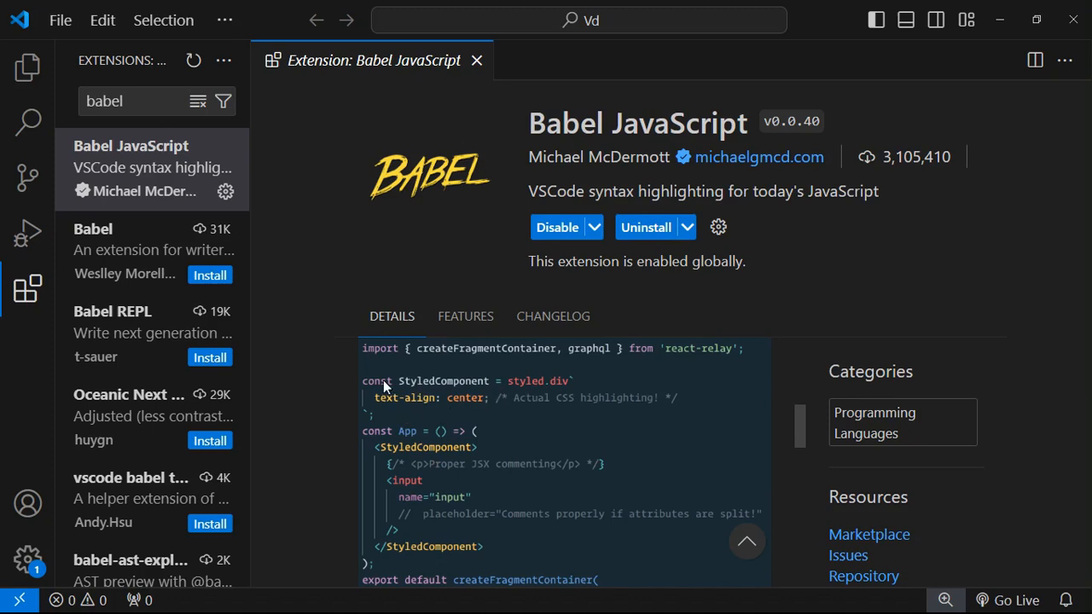
scroll(410, 400, "up", 4)
scroll(410, 400, "up", 3)
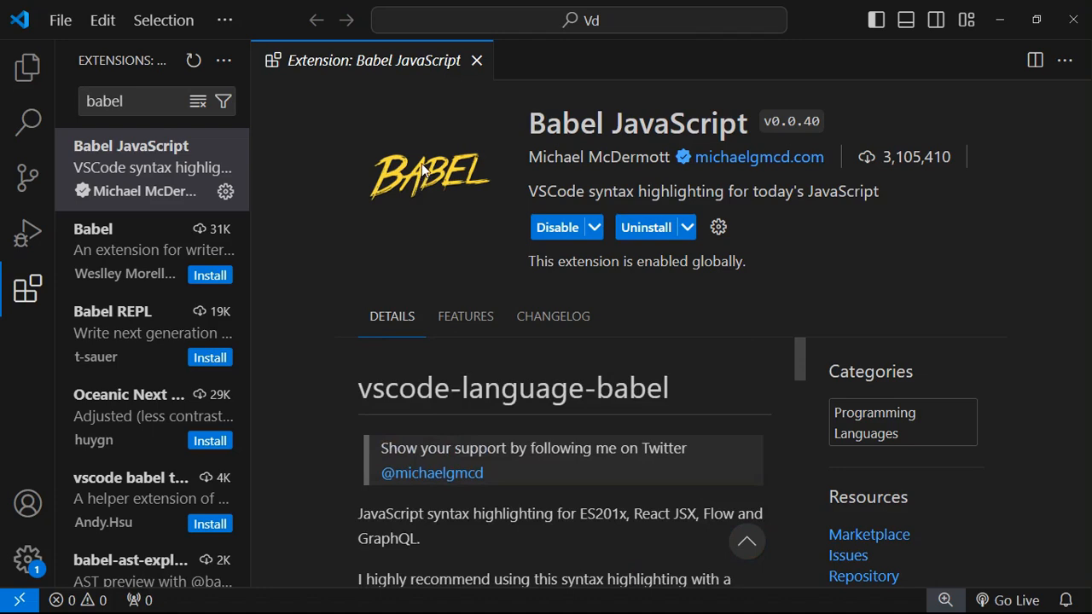
left_click(149, 101)
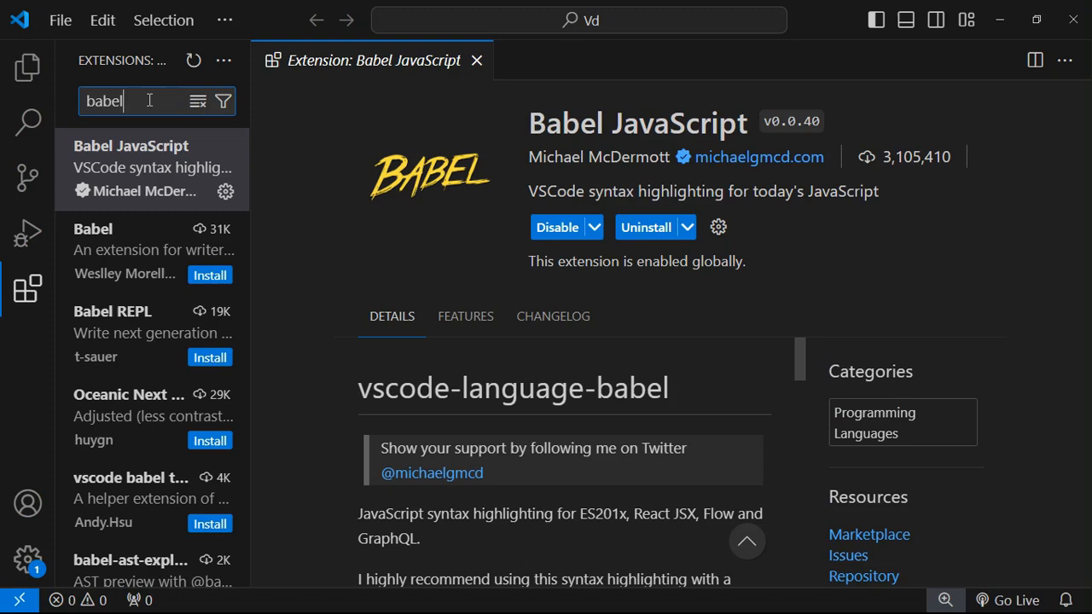
key("BackSpace")
key("BackSpace")
key("BackSpace")
key("BackSpace")
key("BackSpace")
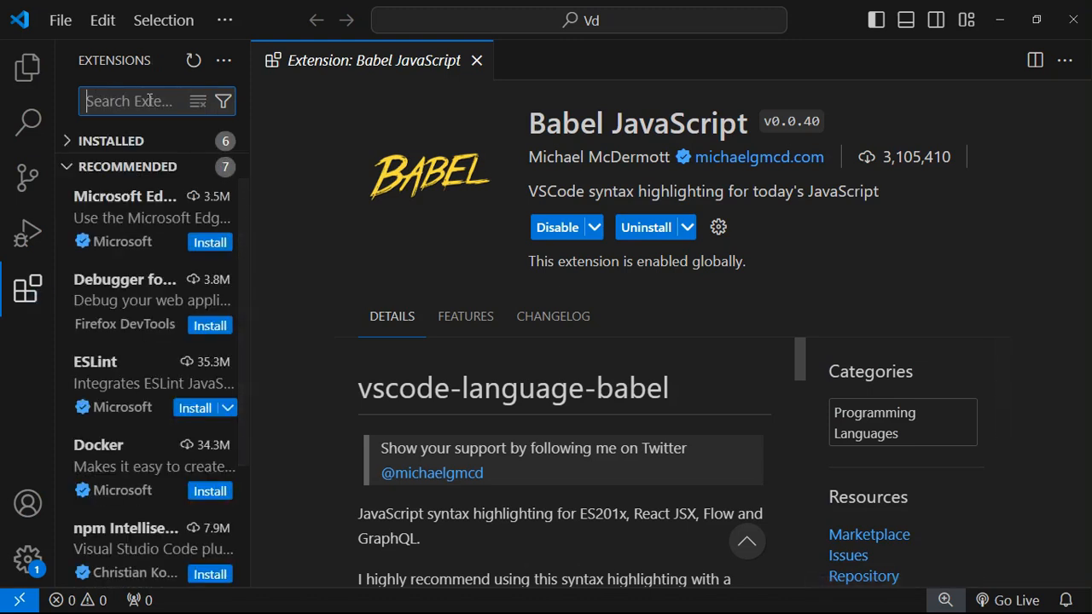
- Search extensions for 'es6', review the JavaScript (ES6) code snippets page, then minimize the window
type("es6")
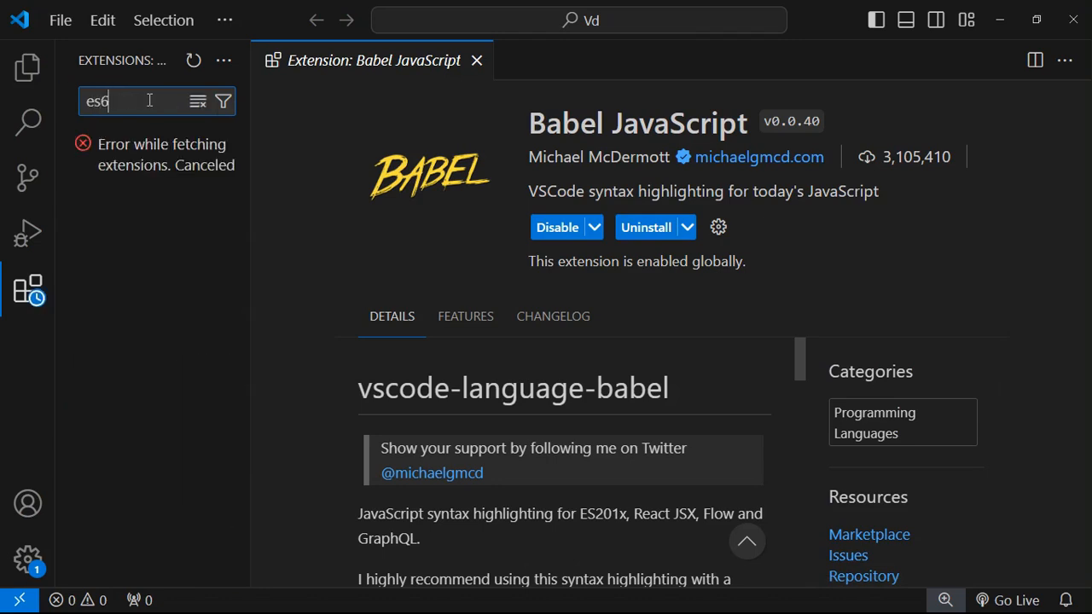
mouse_move(142, 166)
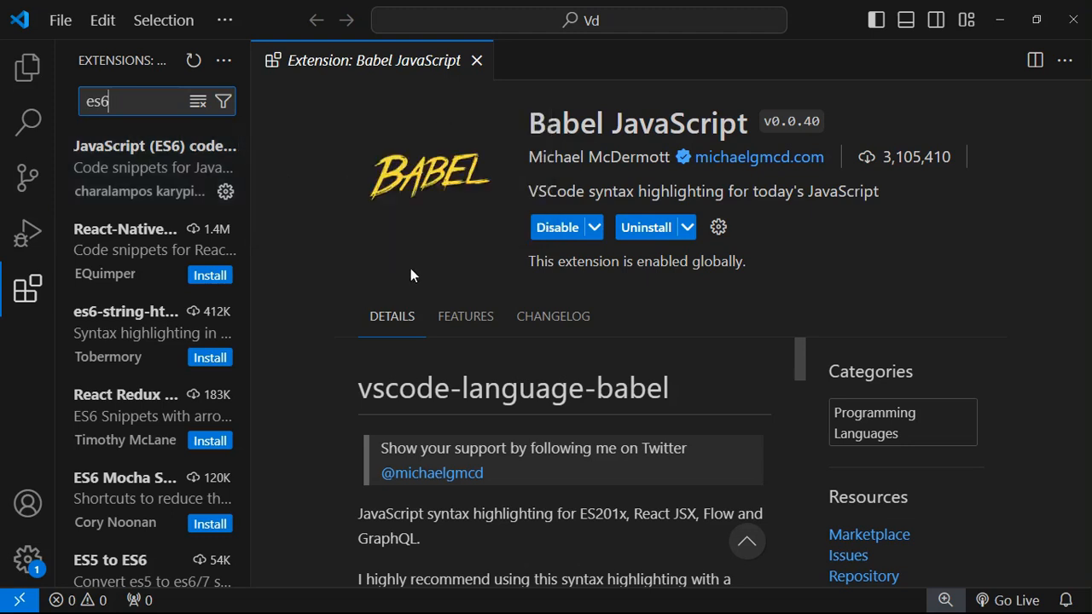
left_click(162, 183)
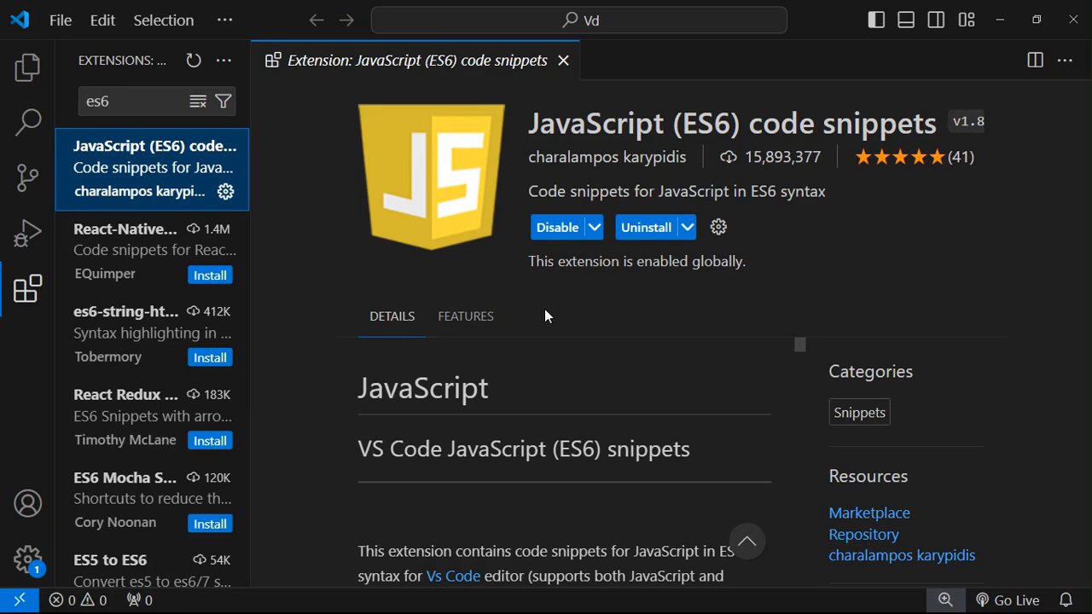
scroll(515, 412, "down", 10)
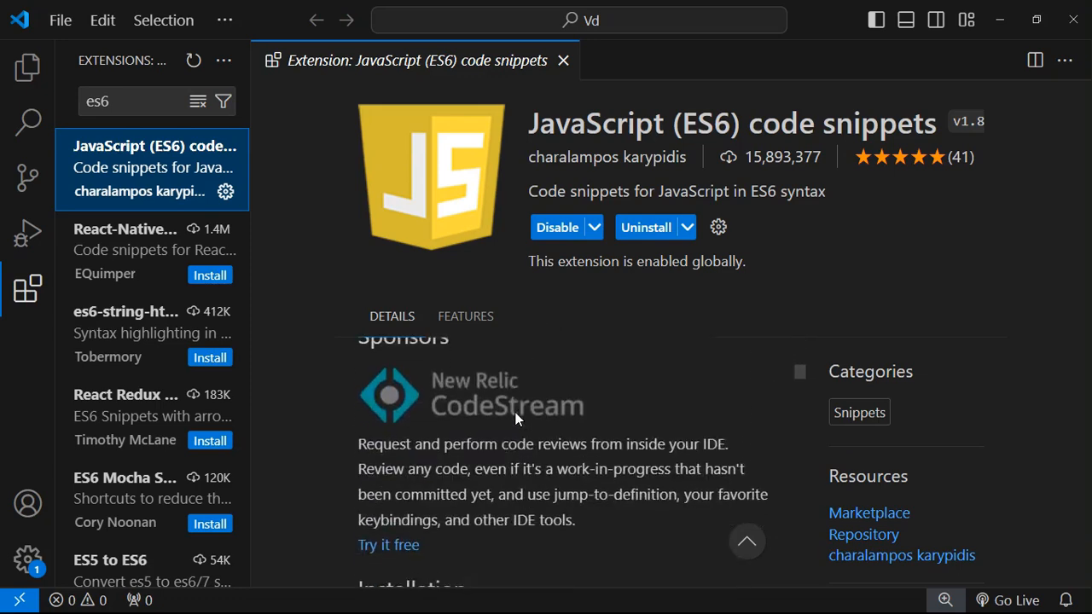
scroll(516, 418, "down", 4)
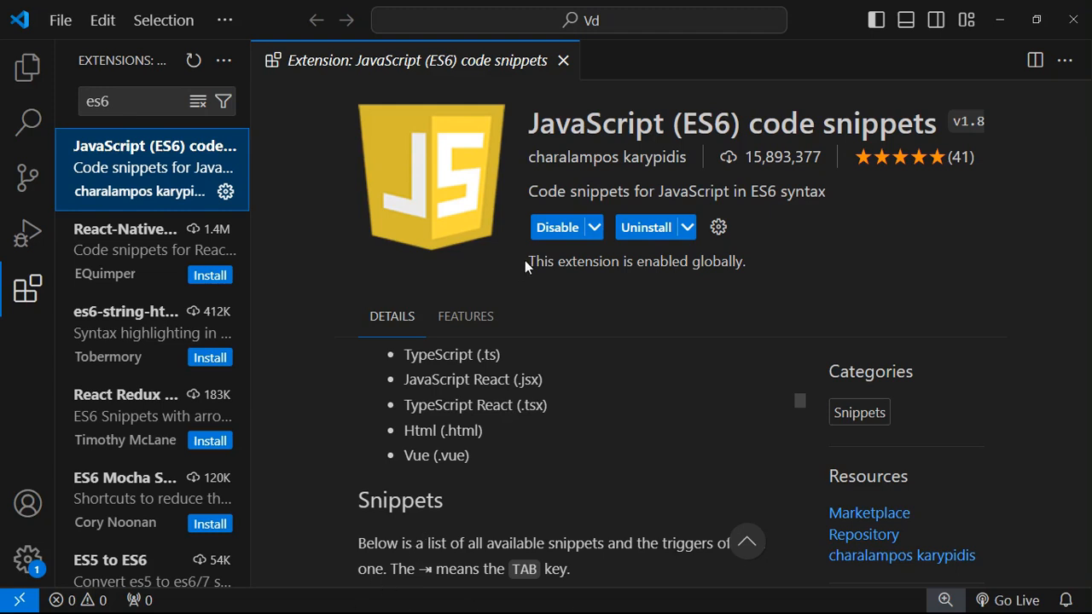
left_click(998, 15)
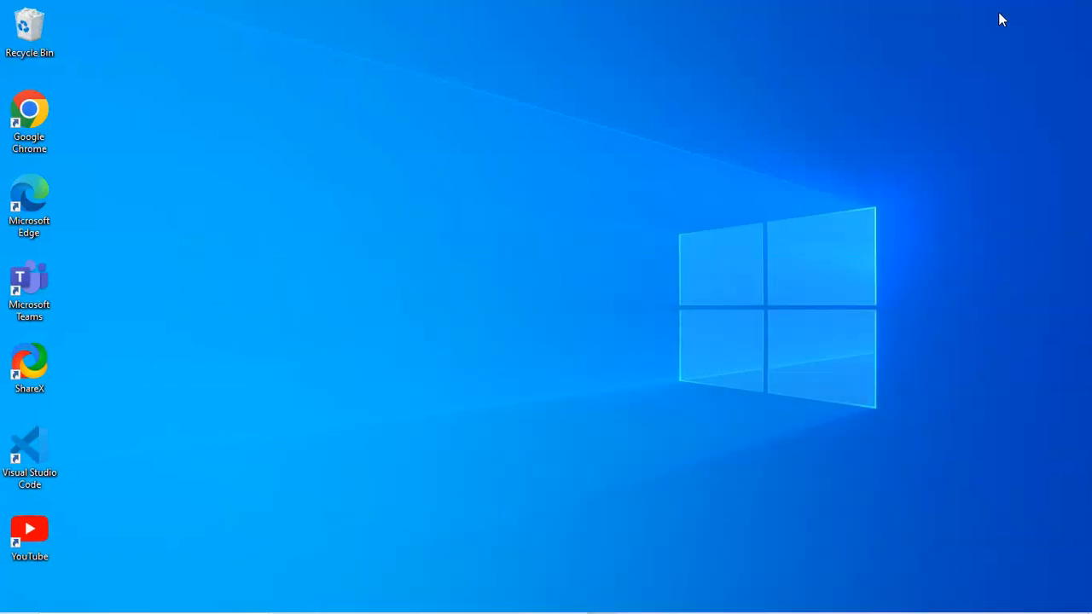
- Launch a new Visual Studio Code window from the desktop shortcut and maximize it
double_click(35, 461)
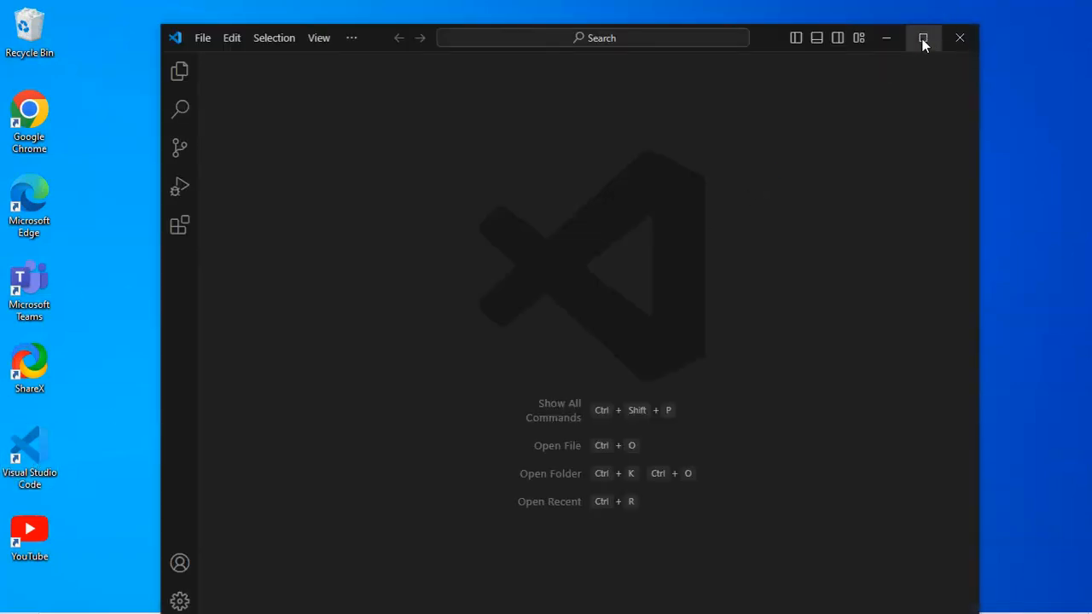
left_click(921, 38)
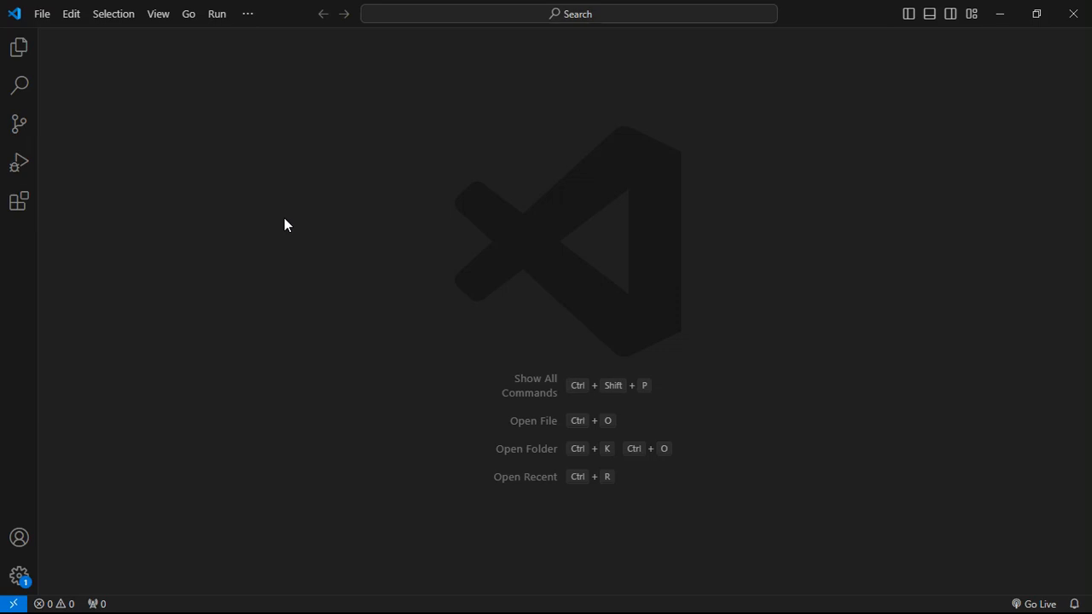
- Show the Explorer sidebar
left_click(42, 16)
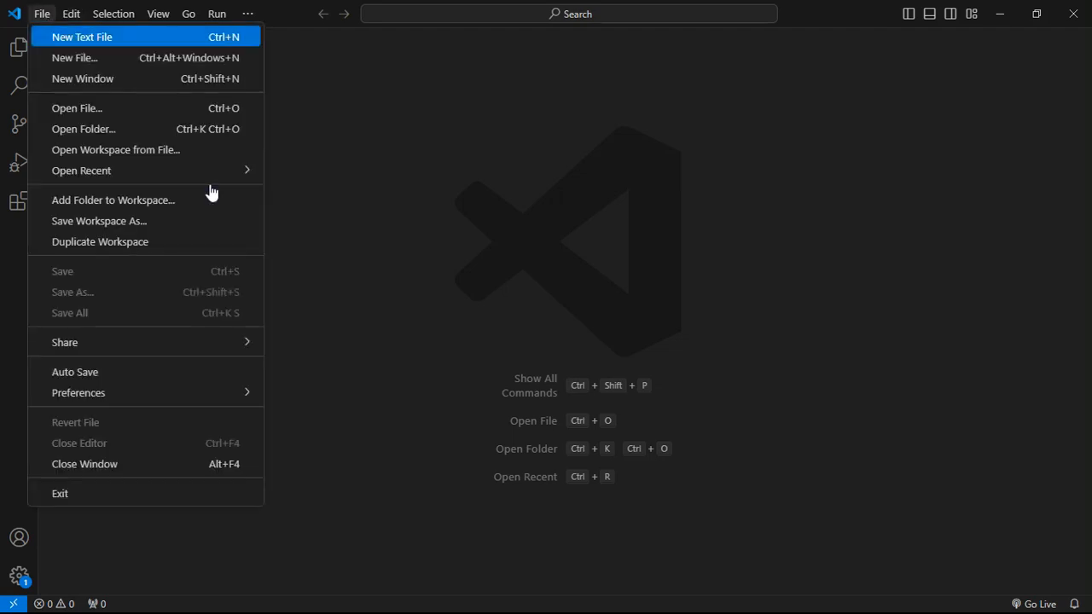
left_click(435, 269)
left_click(20, 49)
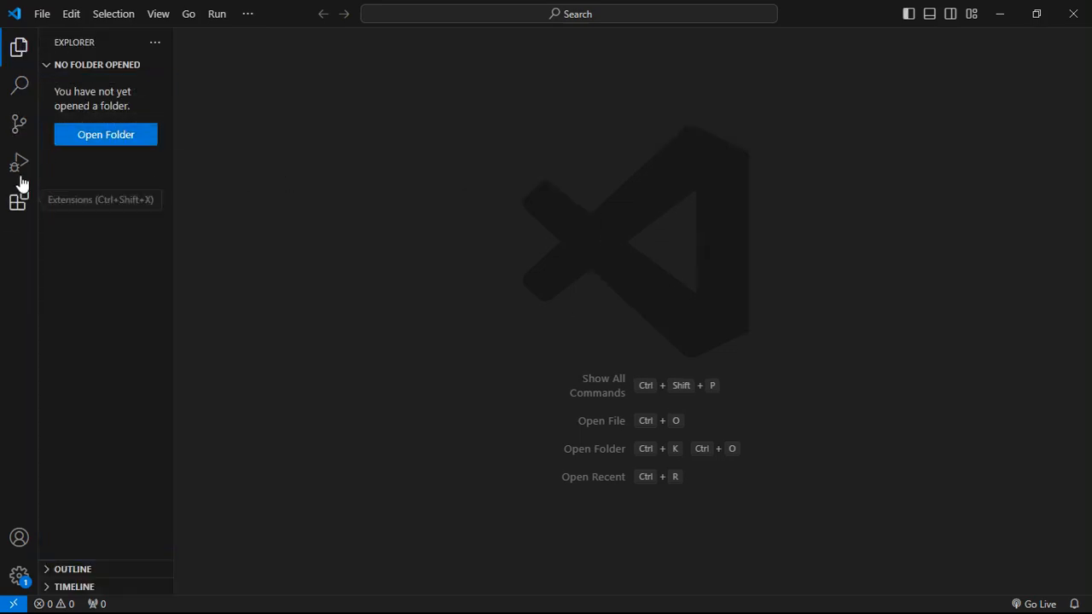
- Use File > Open Folder to open the Vd folder from New Volume (E:)
left_click(41, 14)
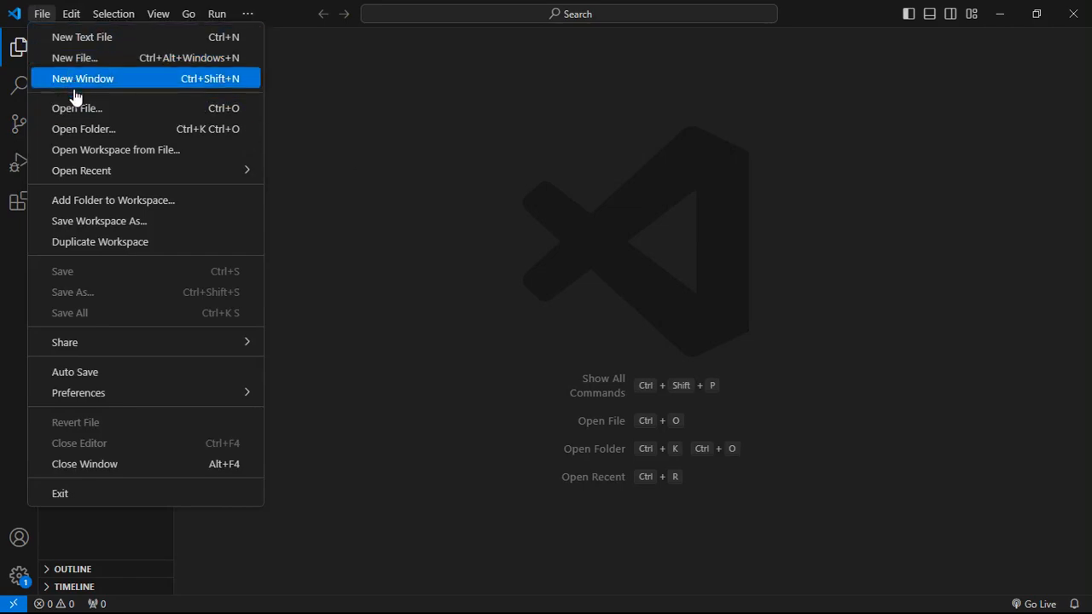
left_click(73, 129)
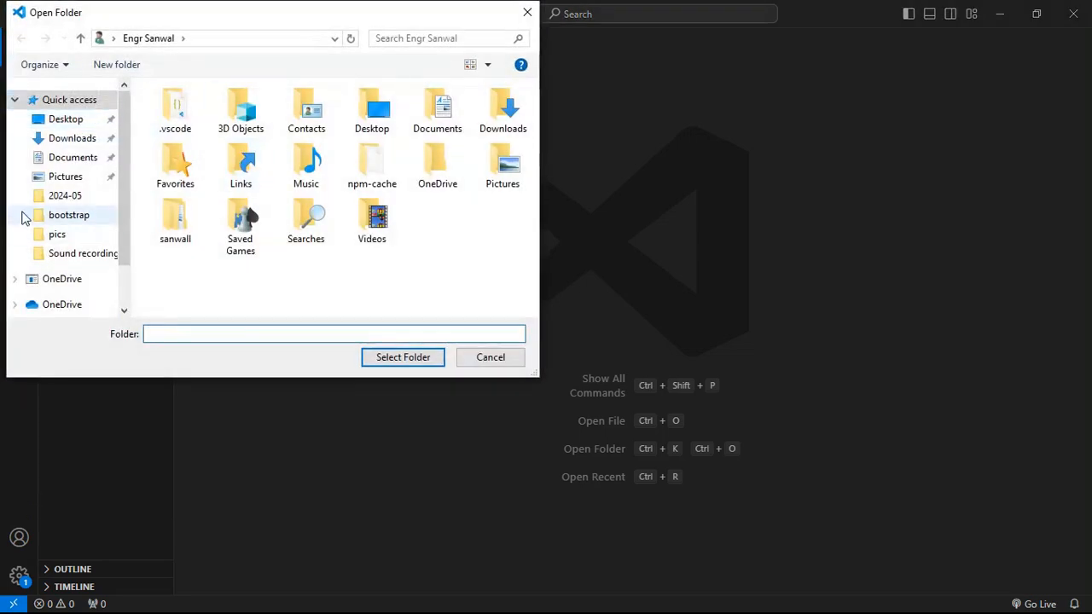
scroll(46, 285, "down", 2)
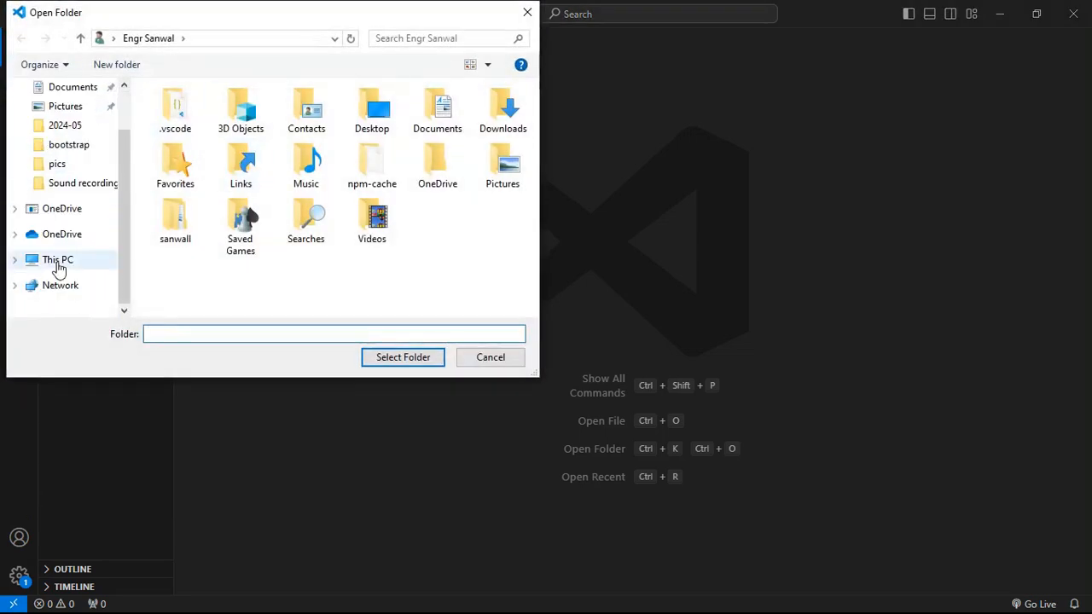
left_click(58, 260)
scroll(195, 224, "down", 3)
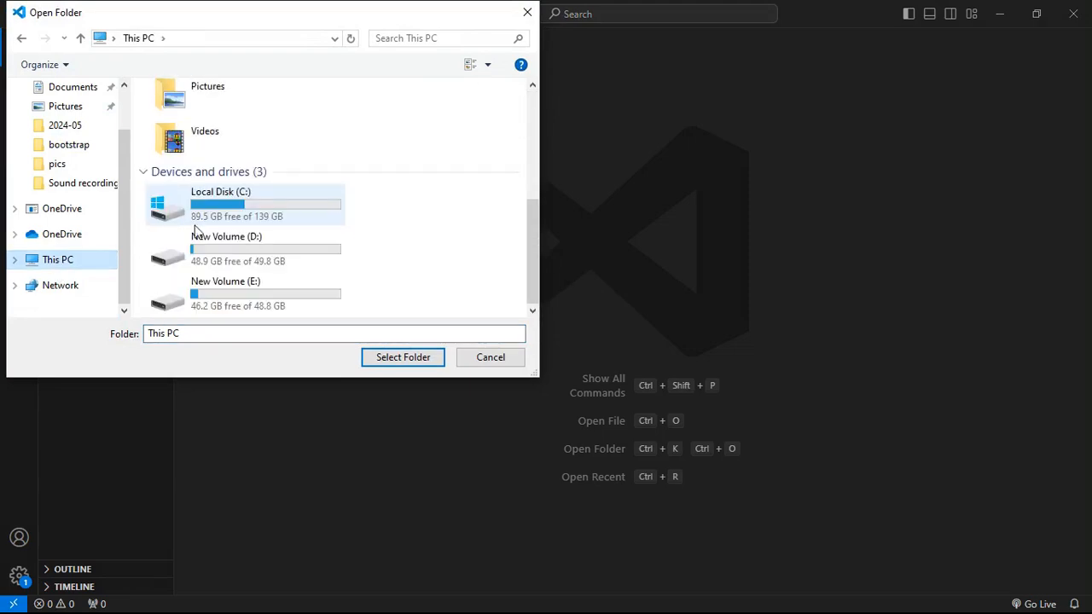
left_click(217, 264)
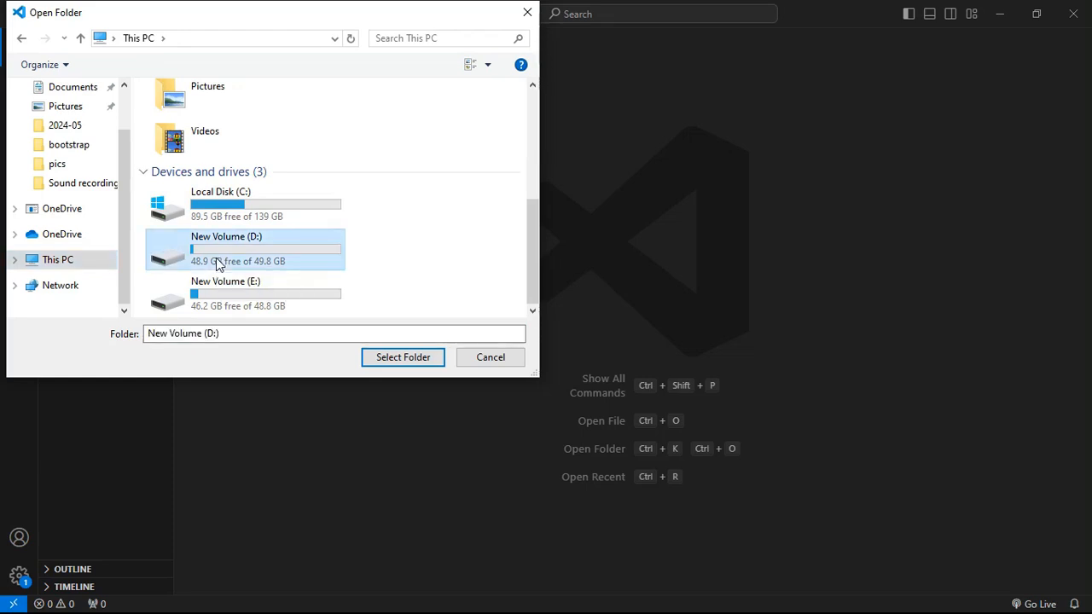
left_click(215, 309)
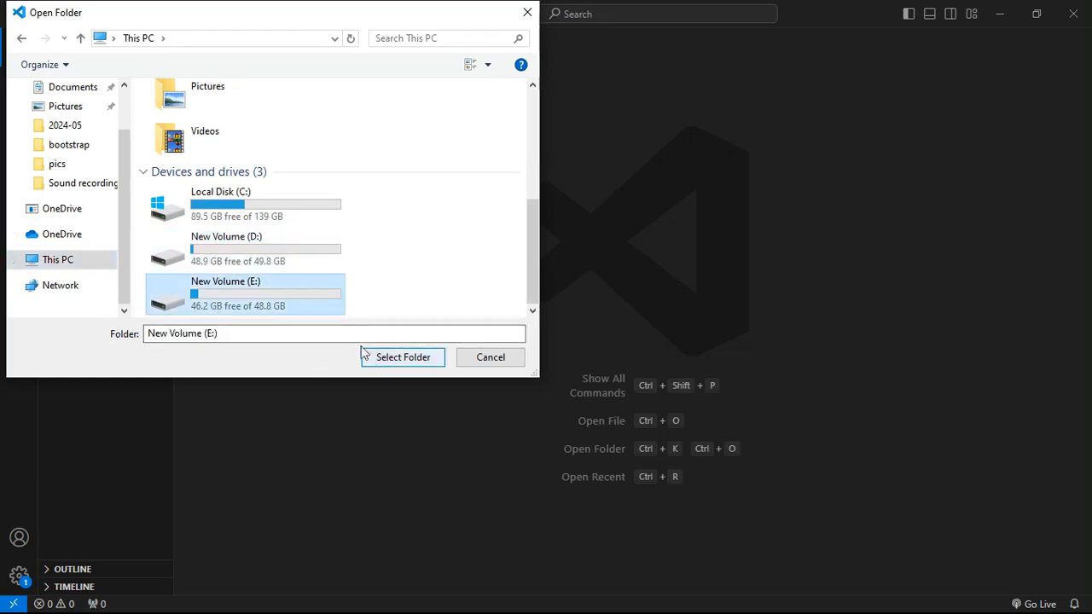
double_click(231, 291)
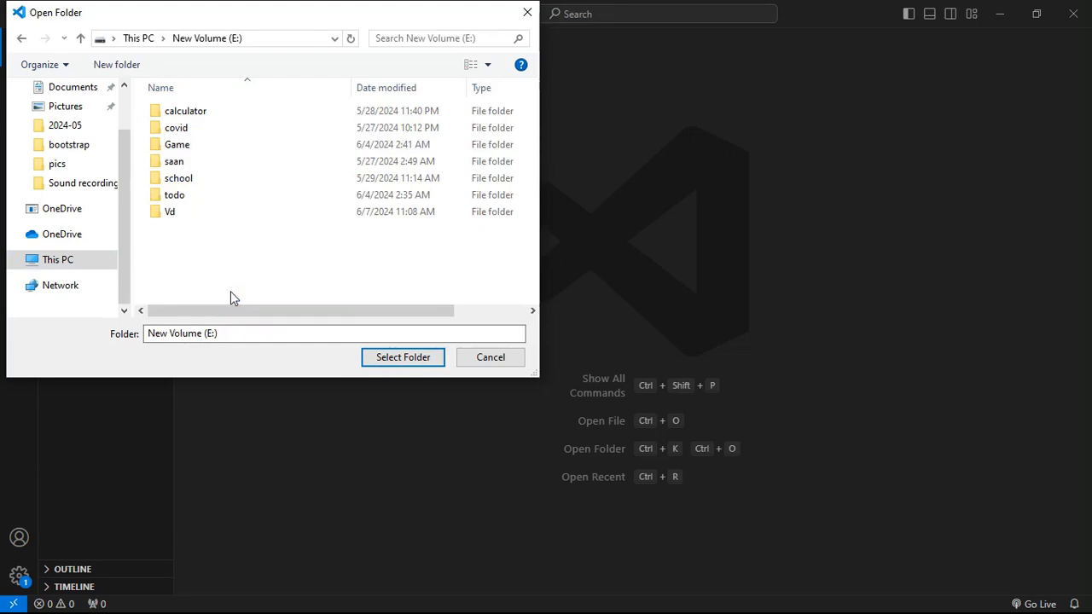
left_click(220, 214)
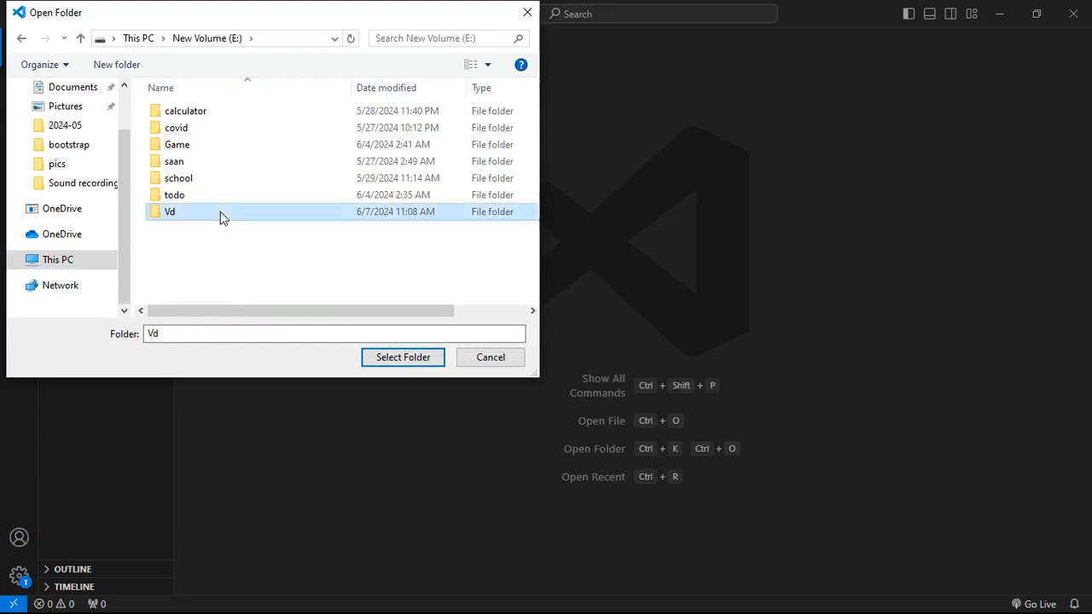
left_click(381, 359)
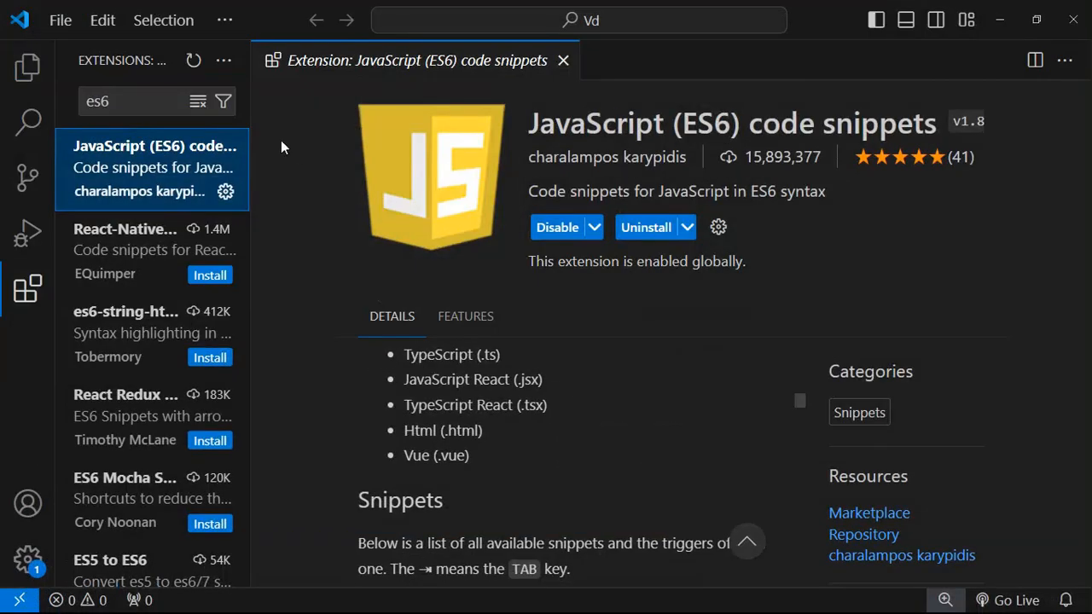
left_click(28, 69)
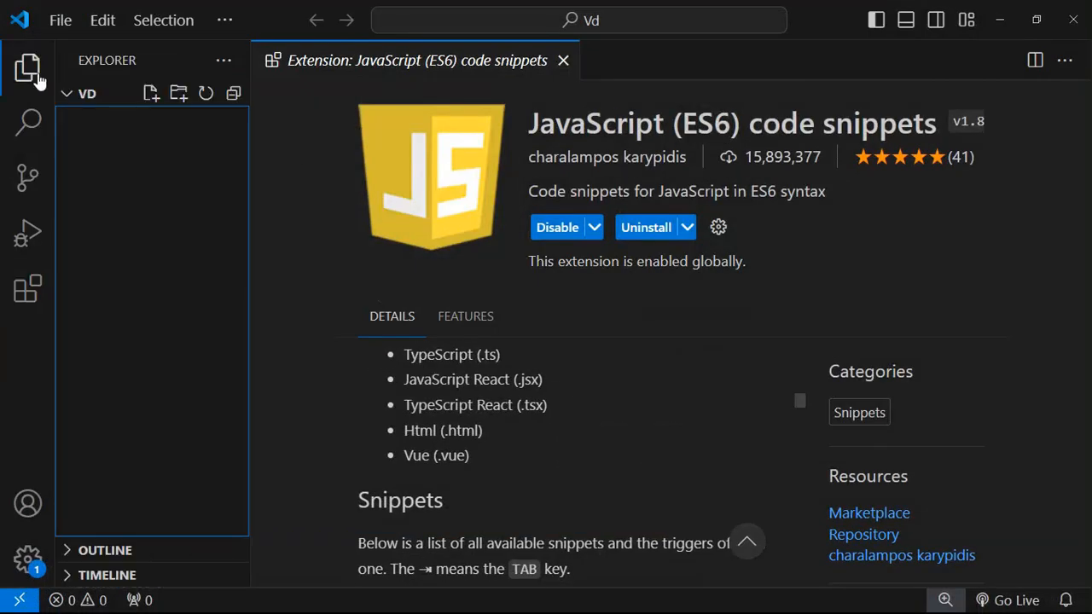
left_click(68, 95)
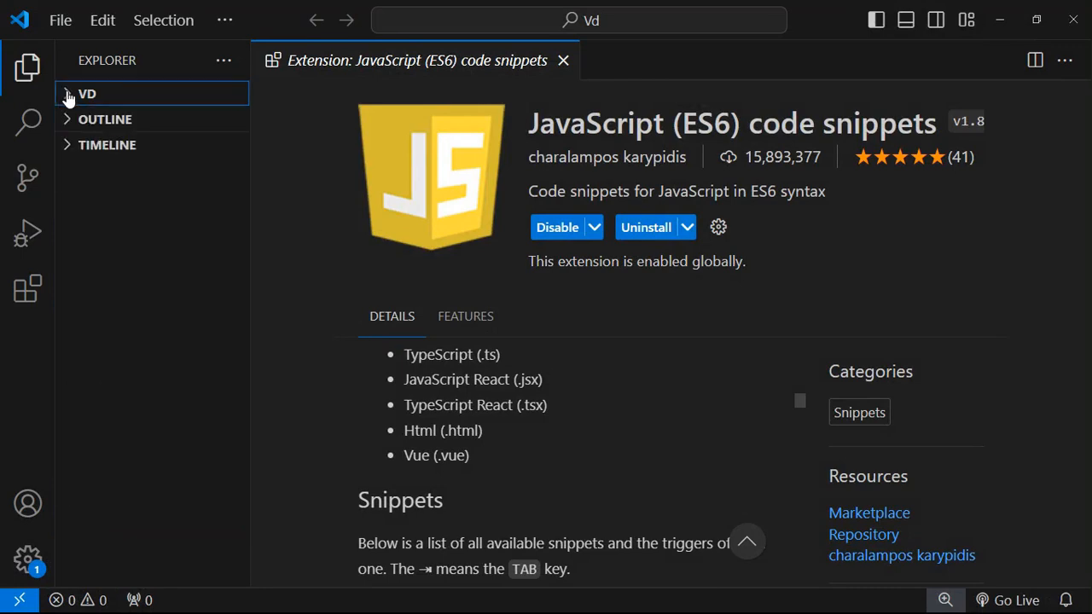
left_click(68, 96)
left_click(150, 92)
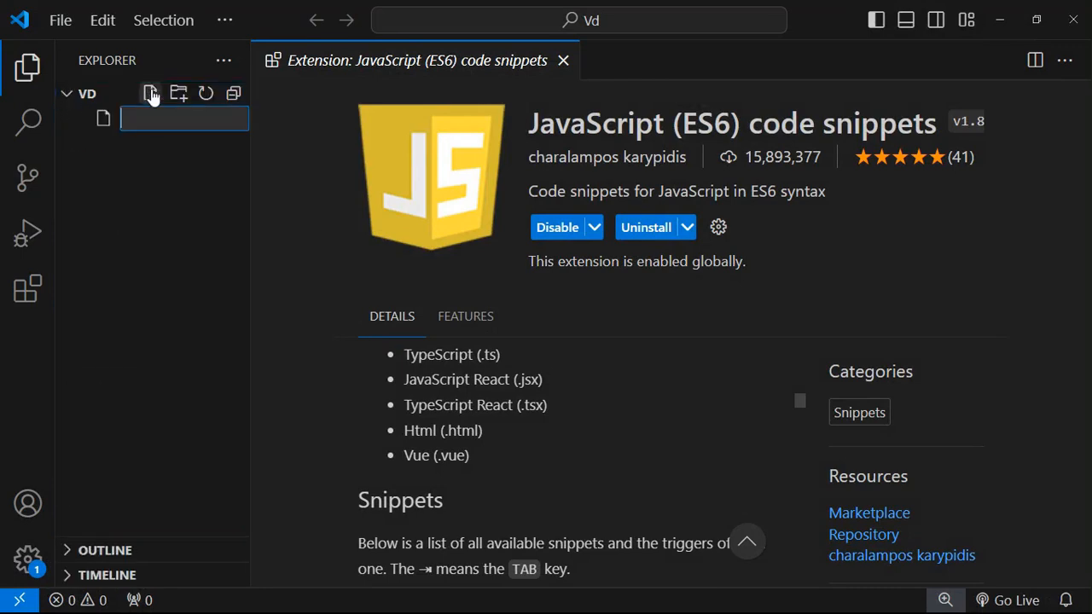
type("index.html")
key("Return")
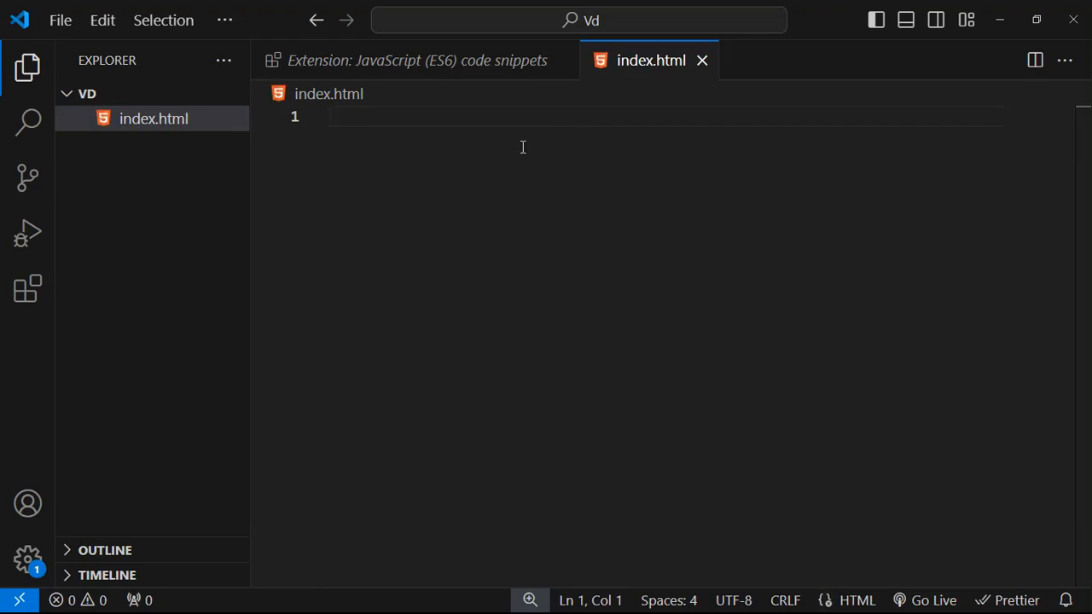
type("dou")
key("BackSpace")
key("BackSpace")
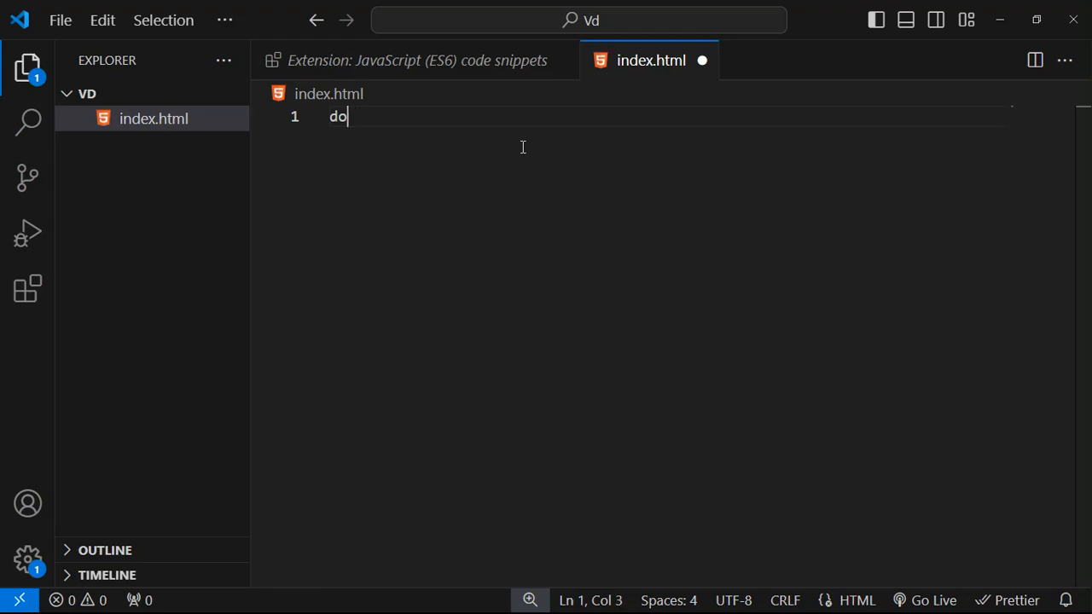
type("c")
key("BackSpace")
type("o;")
key("BackSpace")
type("cument")
key("BackSpace")
key("ctrl+BackSpace")
left_click(996, 10)
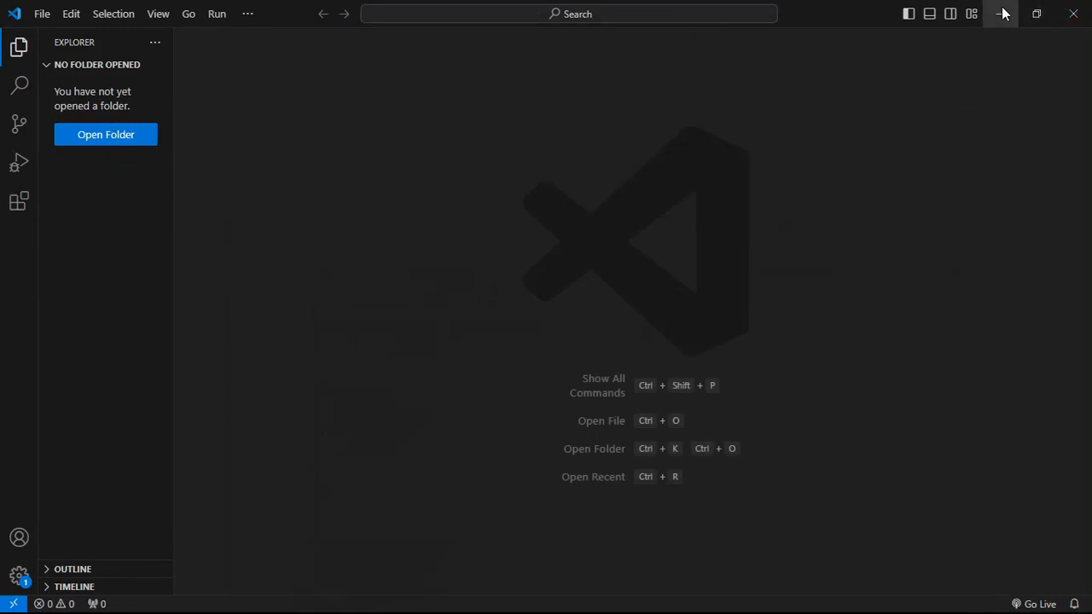
- Show the Extensions view
left_click(8, 205)
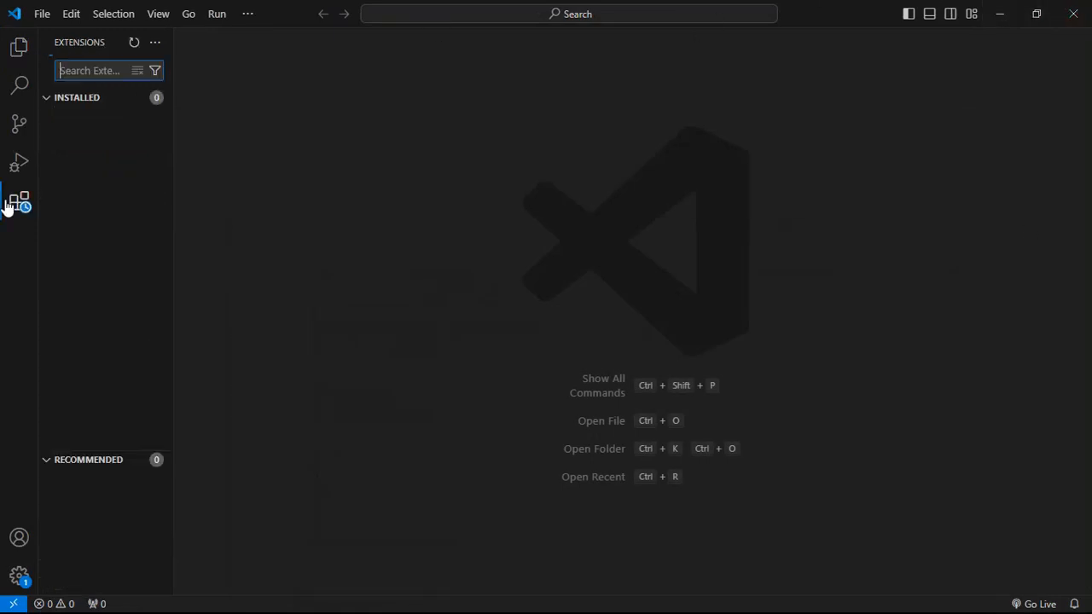
right_click(326, 160)
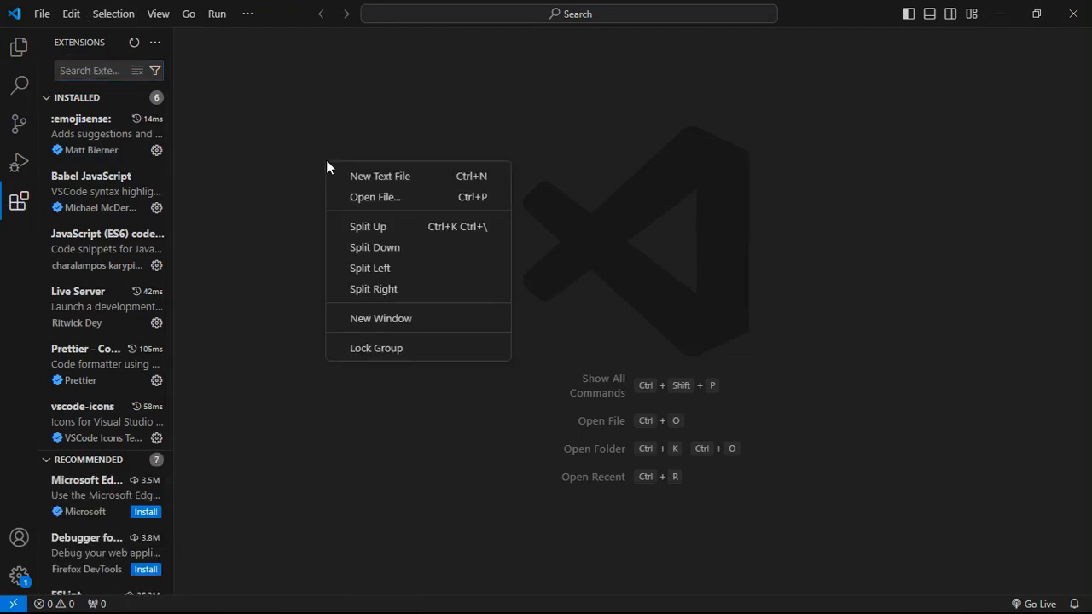
left_click(258, 90)
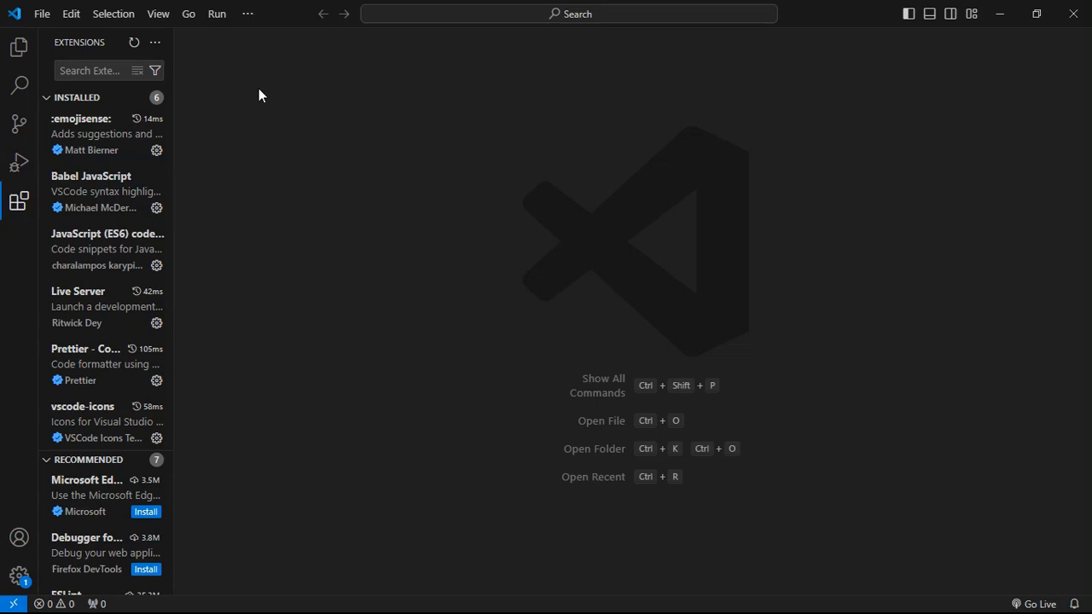
- Search extensions for 'vscode icon', enlarge the interface, and open the vscode-icons details
left_click(83, 69)
type("vs code")
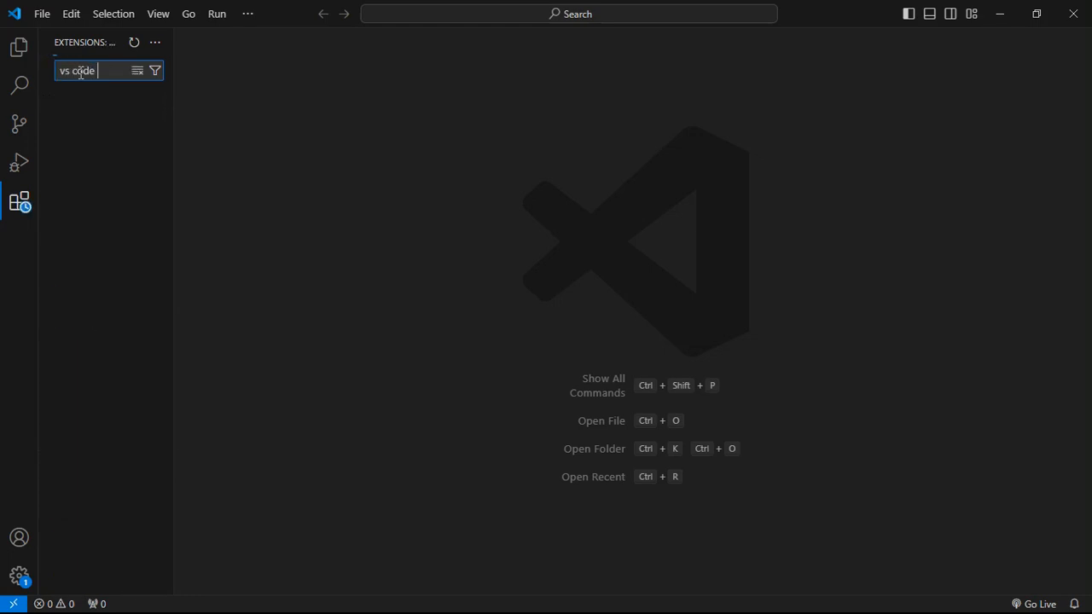
key("BackSpace")
key("BackSpace")
key("BackSpace")
key("BackSpace")
key("BackSpace")
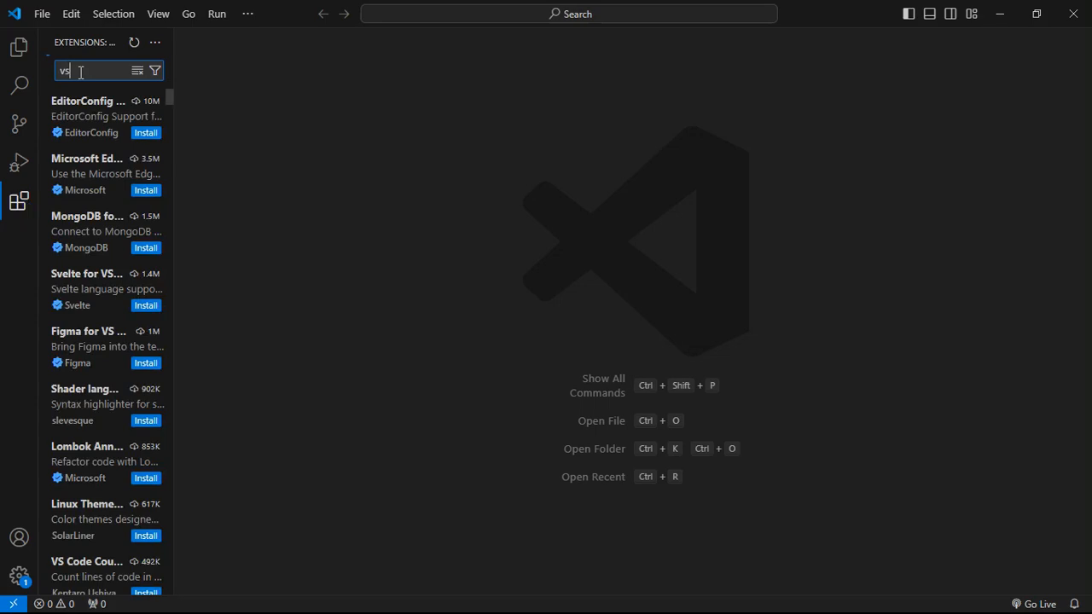
key("BackSpace")
type("code")
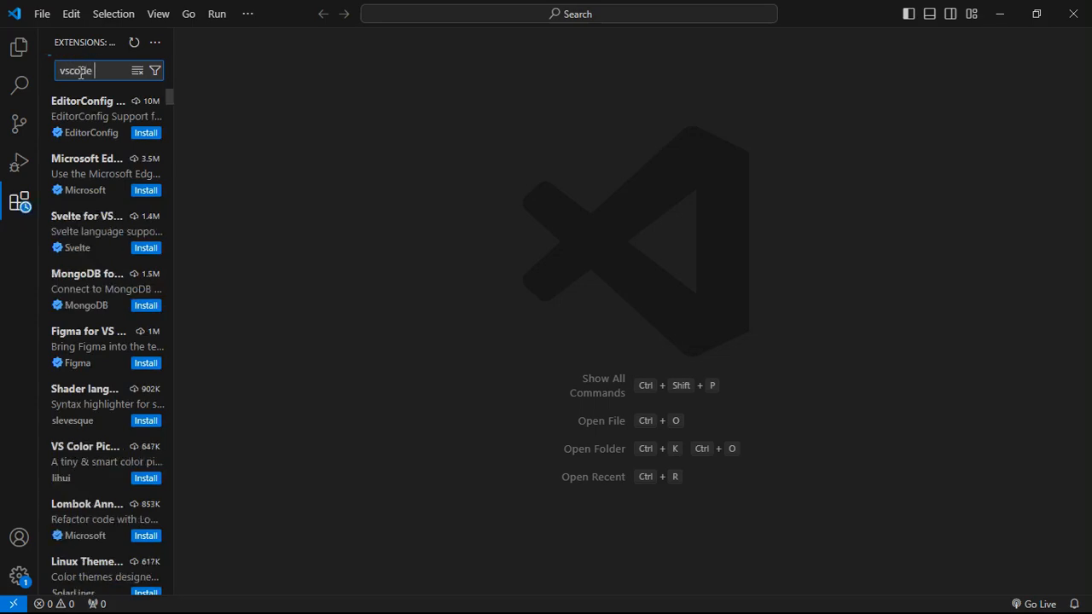
type(" icon")
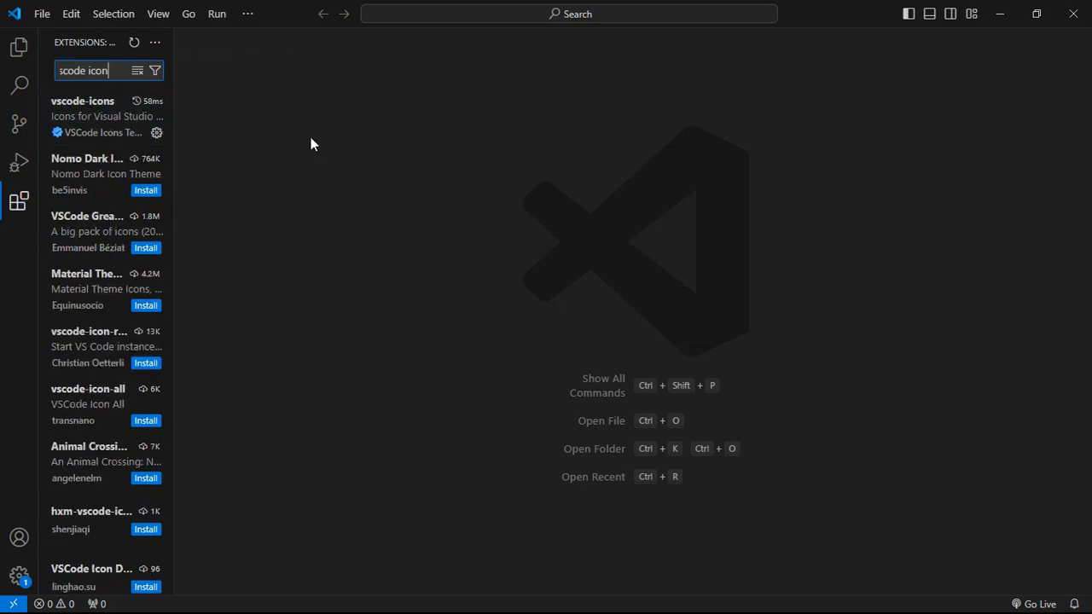
key("ctrl+equal")
key("ctrl+equal")
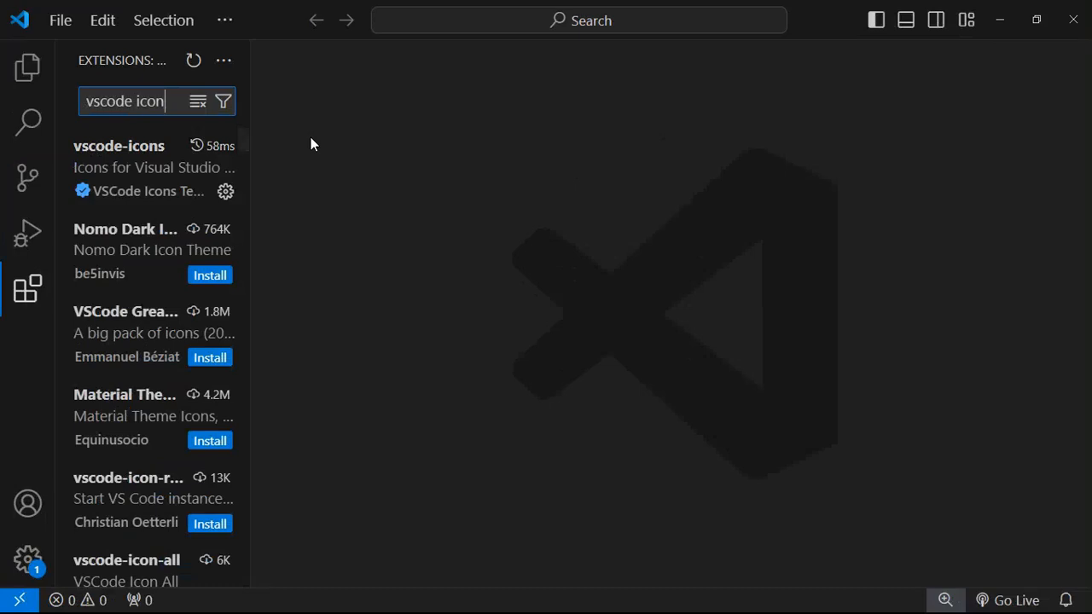
left_click(159, 154)
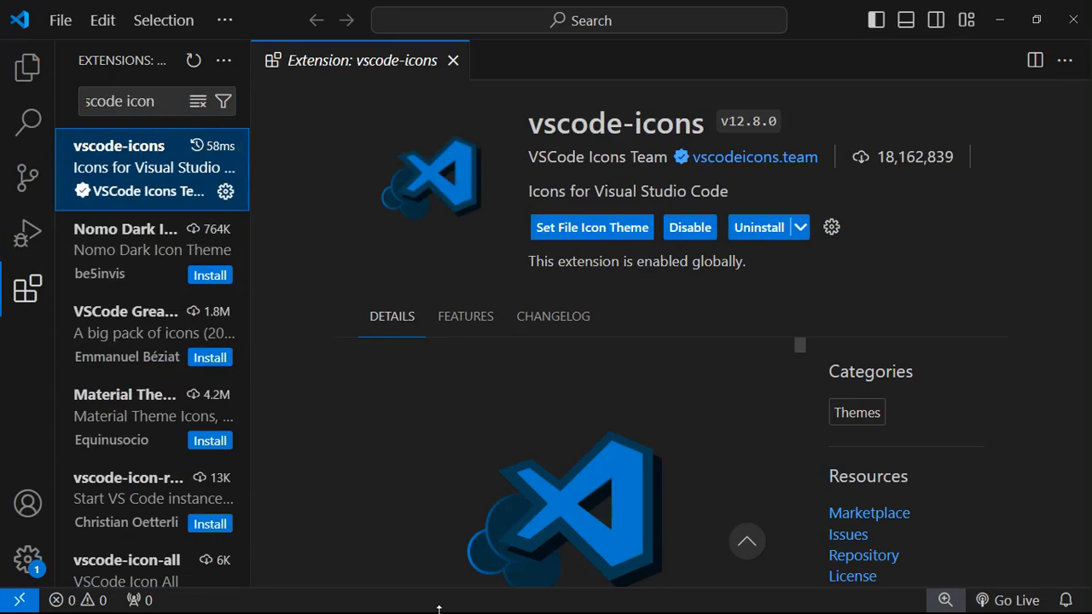
- Minimize this window and bring the 'index.html - Vd' window forward from the taskbar
left_click(1000, 12)
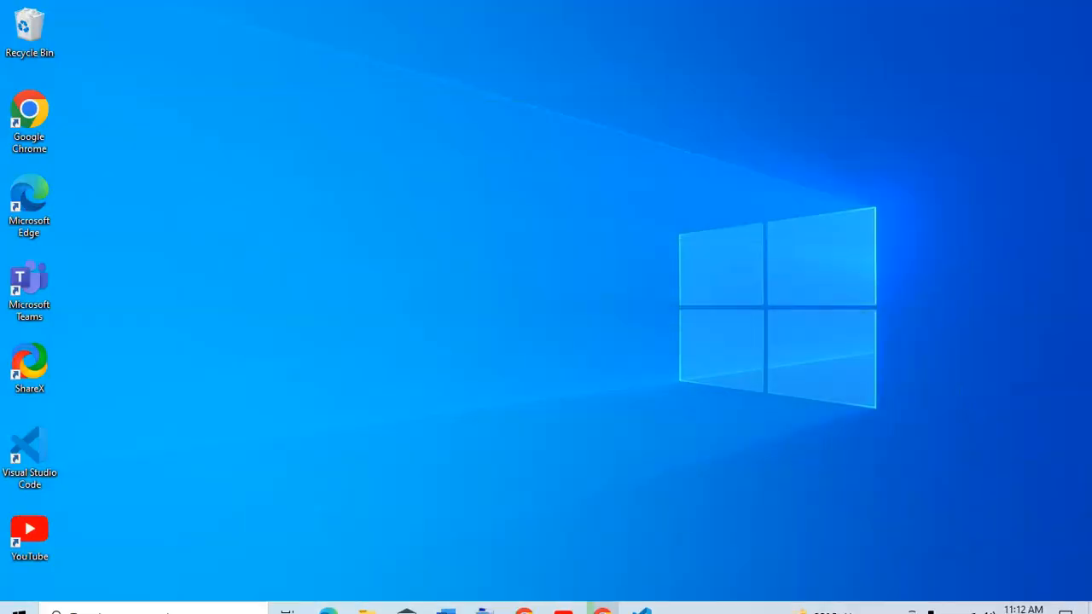
mouse_move(641, 598)
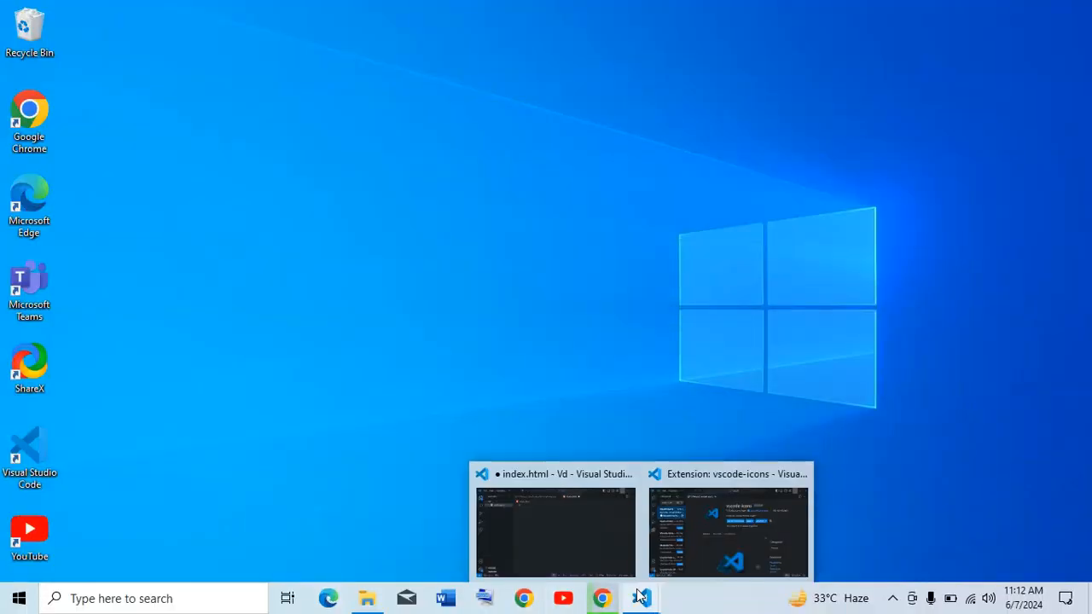
mouse_move(701, 506)
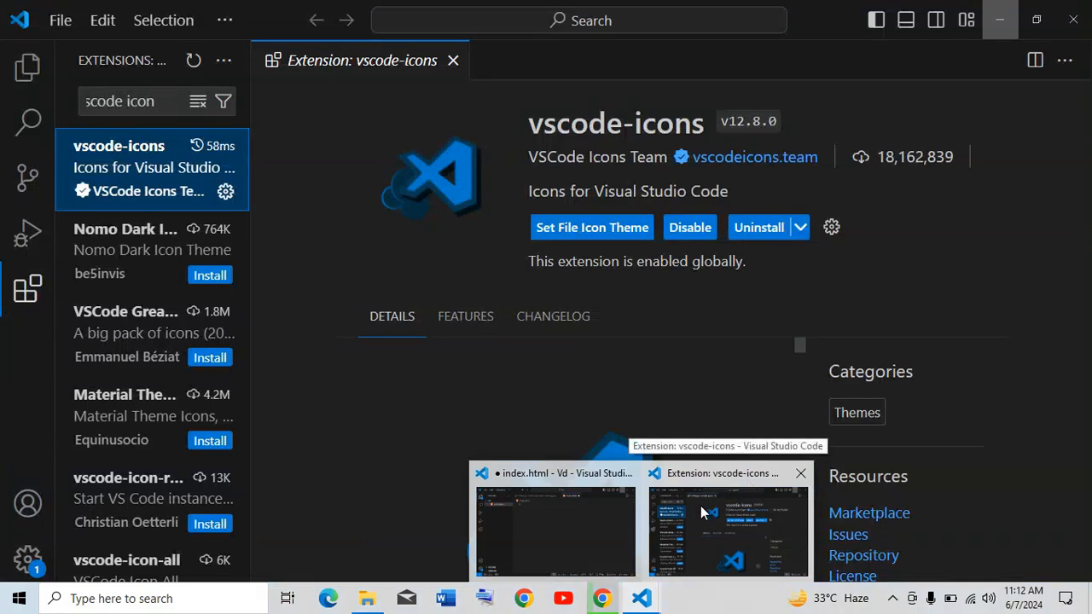
left_click(574, 534)
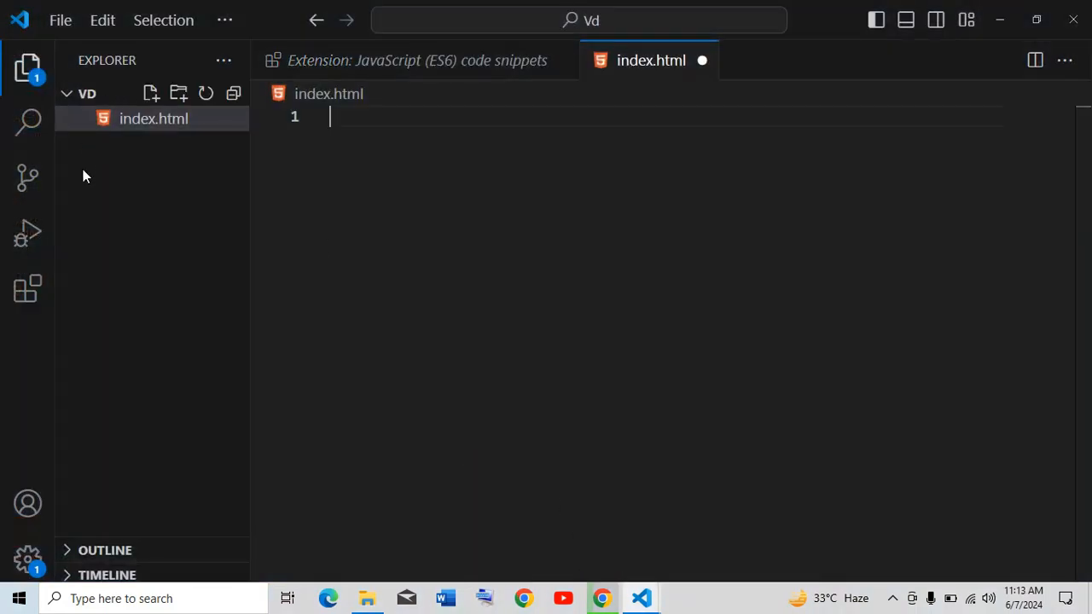
left_click(59, 26)
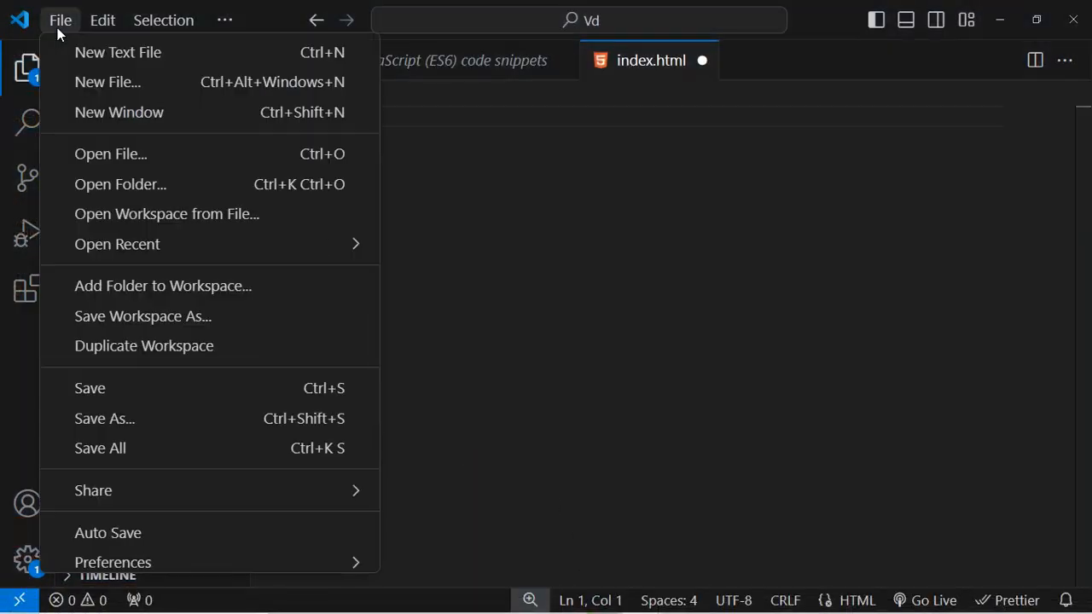
- Open the calculator folder without saving index.html, then expand its calculat subfolder
left_click(140, 187)
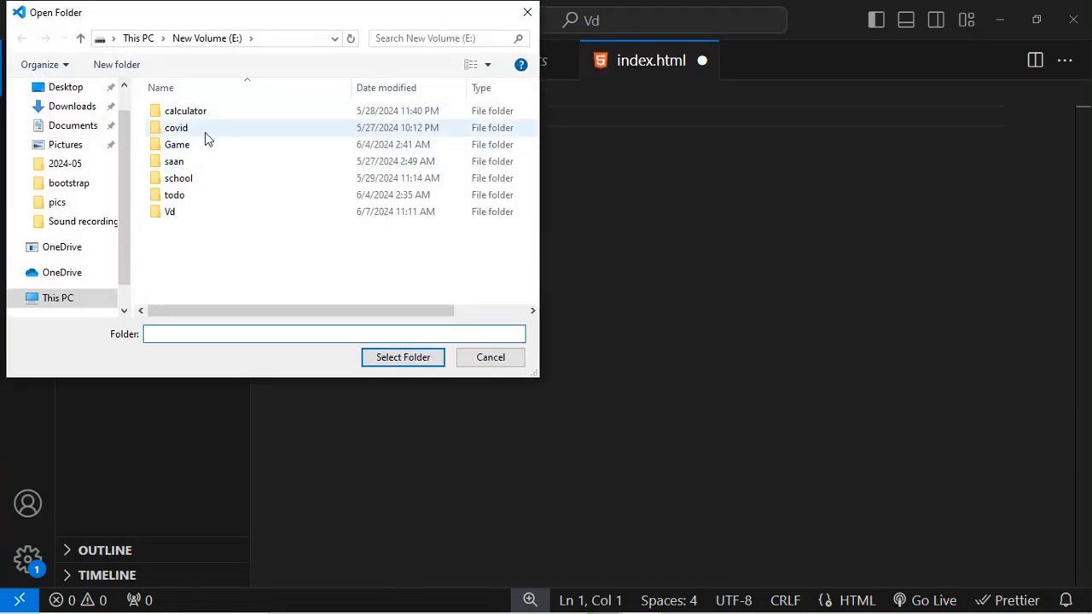
left_click(211, 122)
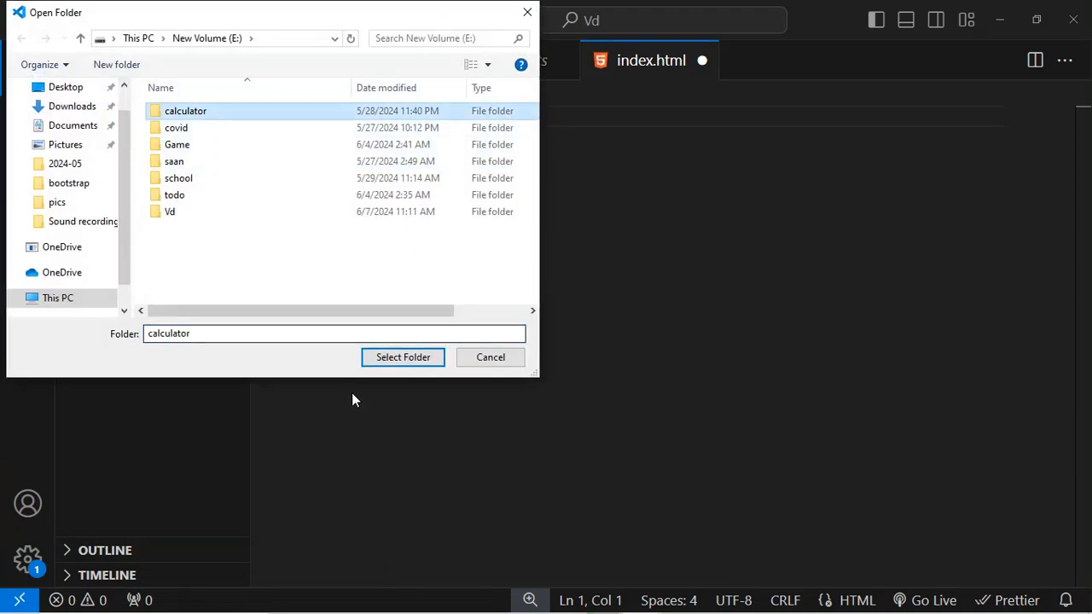
left_click(391, 359)
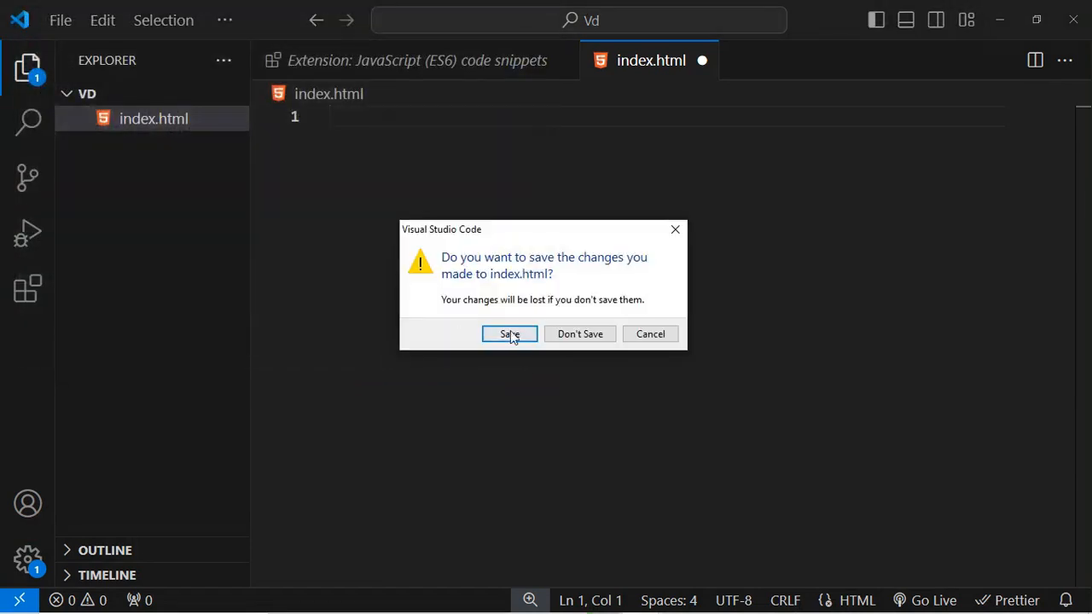
left_click(563, 334)
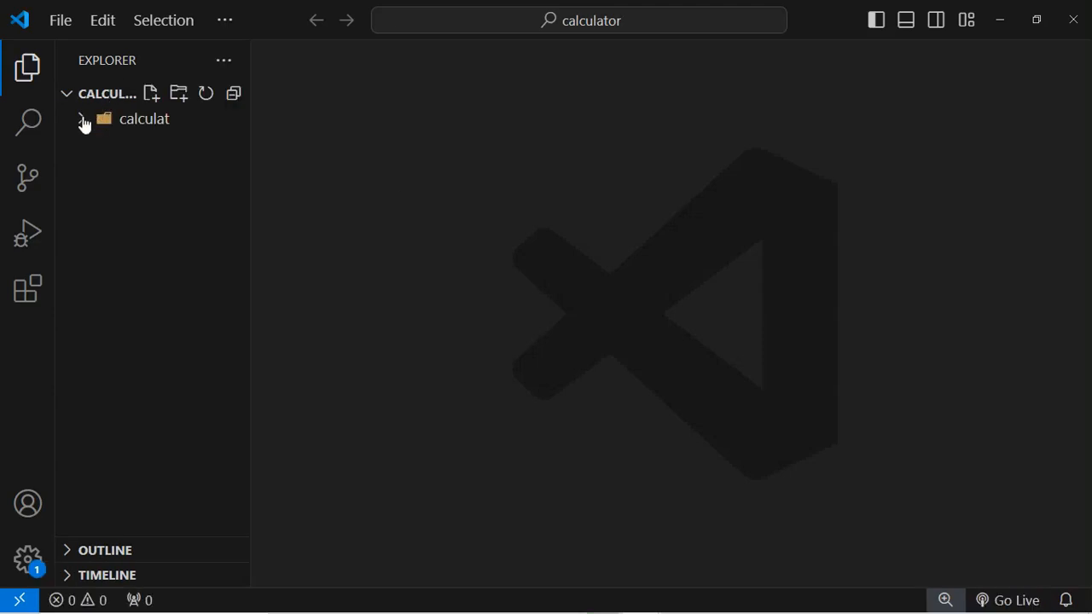
left_click(83, 121)
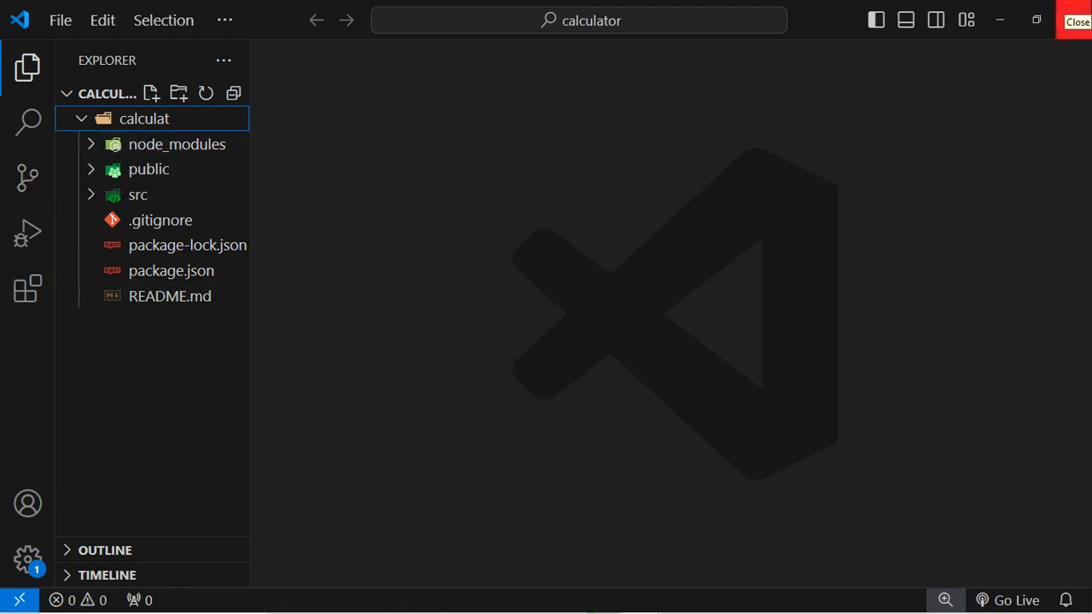
- Close the calculator Visual Studio Code window
left_click(1077, 17)
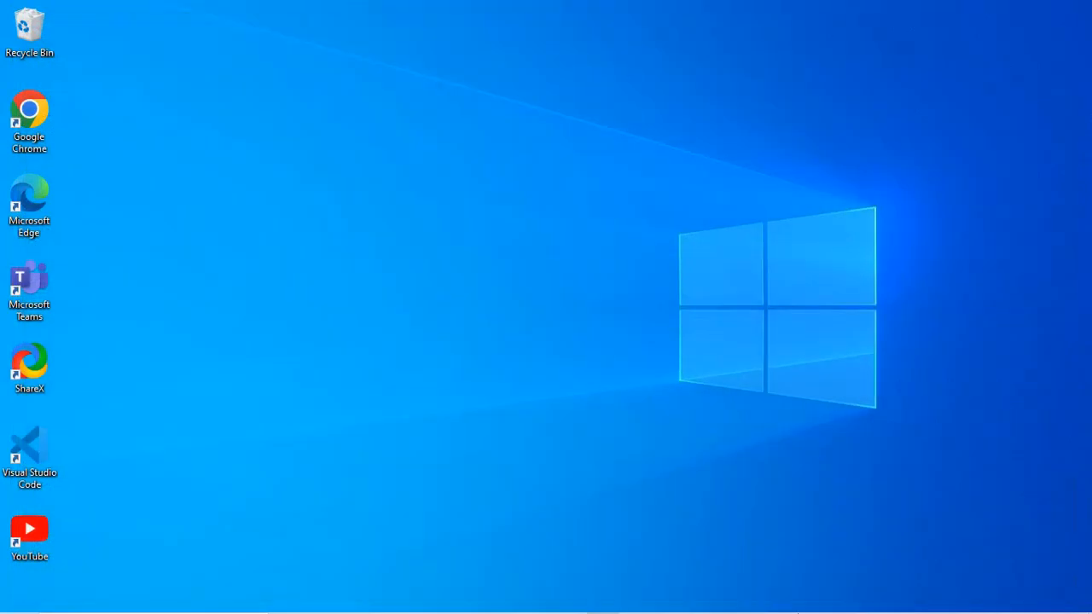